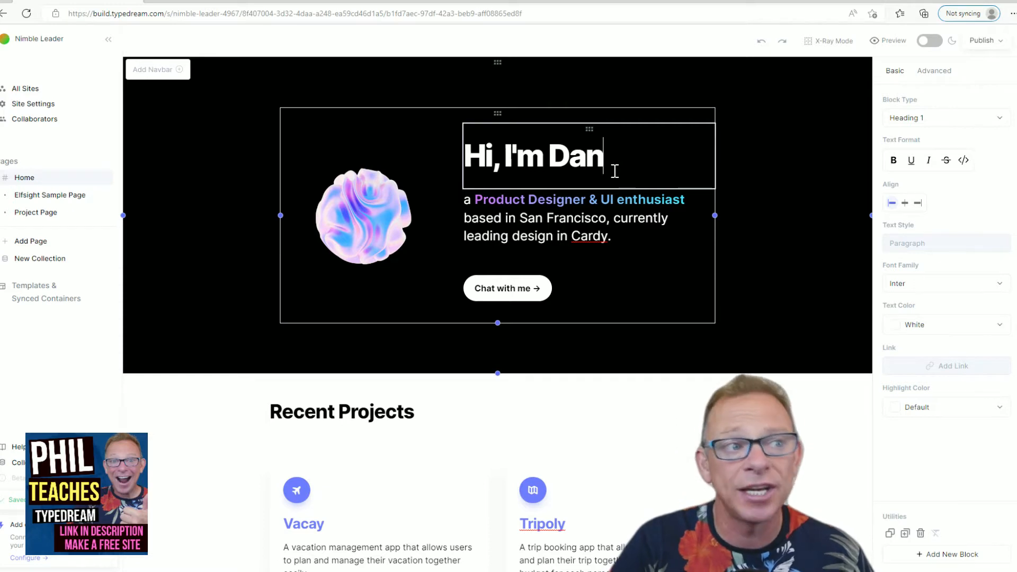
Replace the placeholder name in the hero's "Hi, I'm" heading with the site owner's first name.
{"action": "key", "text": "BackSpace"}
{"action": "key", "text": "BackSpace"}
{"action": "key", "text": "BackSpace"}
{"action": "key", "text": "BackSpace"}
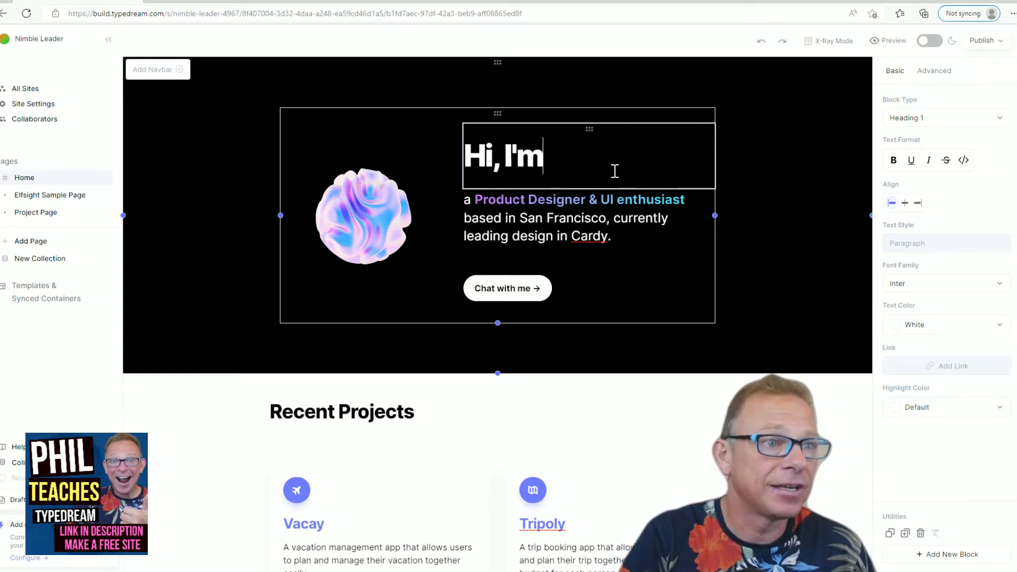
{"action": "type", "text": "Phil"}
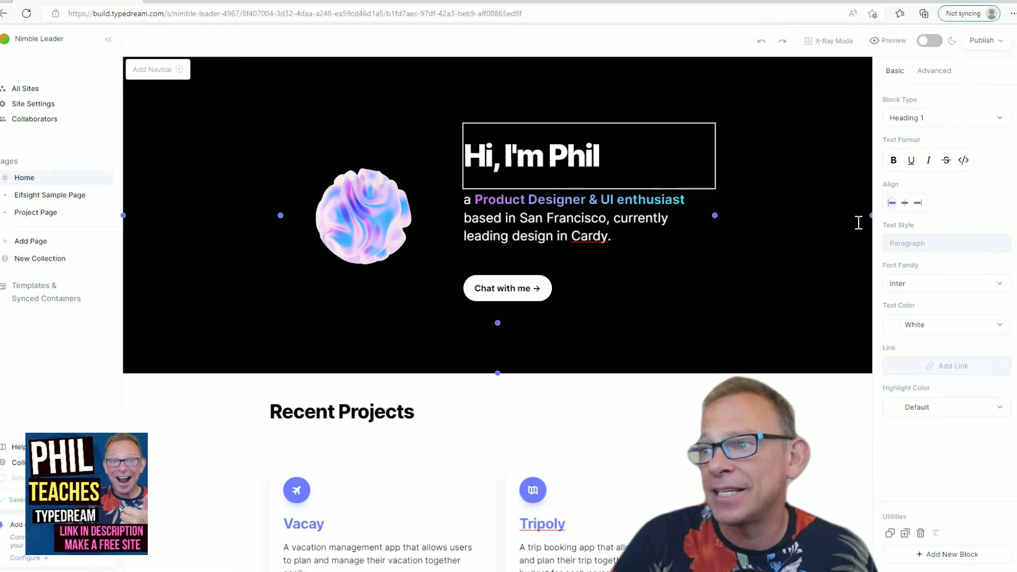
Replace "Product Designer & UI enthusiast" in the hero subtitle with "Software Reviewer".
{"action": "left_click", "coordinate": [687, 202]}
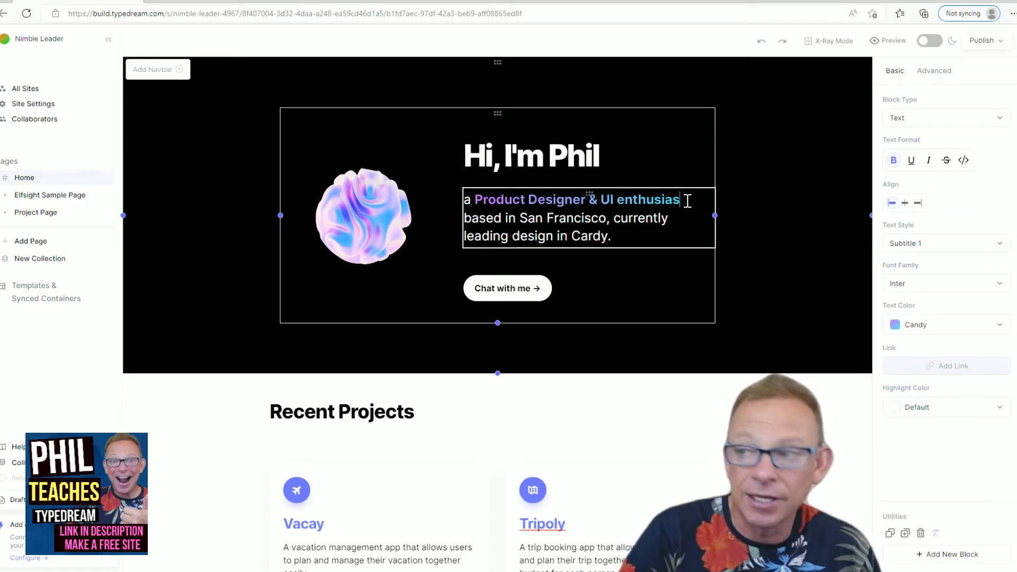
{"action": "key", "text": "BackSpace"}
{"action": "key", "text": "BackSpace"}
{"action": "key", "text": "BackSpace"}
{"action": "key", "text": "BackSpace"}
{"action": "key", "text": "BackSpace"}
{"action": "key", "text": "BackSpace"}
{"action": "key", "text": "BackSpace"}
{"action": "key", "text": "BackSpace"}
{"action": "key", "text": "BackSpace"}
{"action": "key", "text": "BackSpace"}
{"action": "key", "text": "BackSpace"}
{"action": "key", "text": "BackSpace"}
{"action": "key", "text": "BackSpace"}
{"action": "key", "text": "BackSpace"}
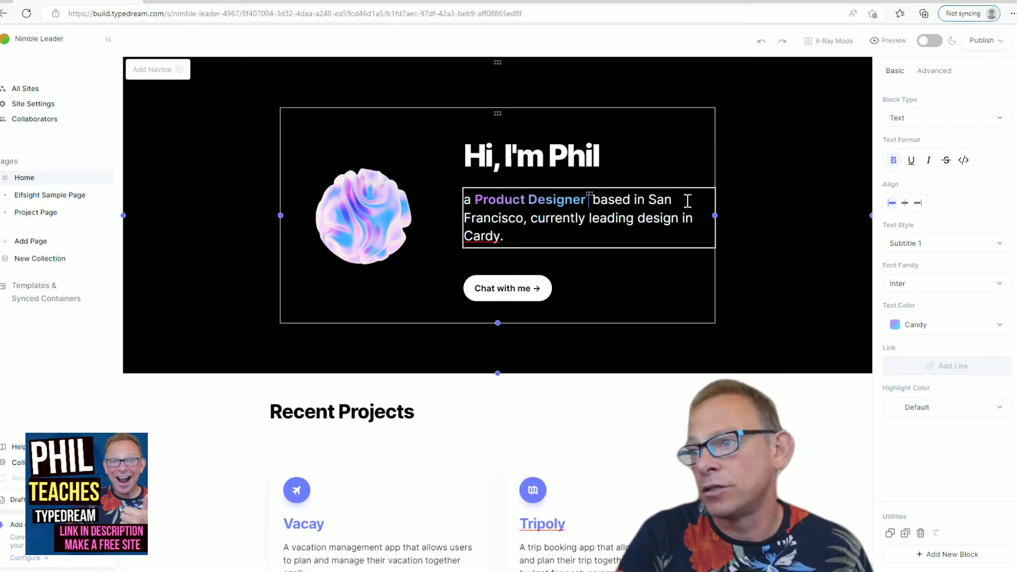
{"action": "key", "text": "BackSpace"}
{"action": "key", "text": "BackSpace"}
{"action": "key", "text": "BackSpace"}
{"action": "key", "text": "BackSpace"}
{"action": "key", "text": "BackSpace"}
{"action": "key", "text": "BackSpace"}
{"action": "key", "text": "BackSpace"}
{"action": "key", "text": "BackSpace"}
{"action": "key", "text": "BackSpace"}
{"action": "key", "text": "BackSpace"}
{"action": "key", "text": "BackSpace"}
{"action": "key", "text": "BackSpace"}
{"action": "key", "text": "BackSpace"}
{"action": "key", "text": "BackSpace"}
{"action": "key", "text": "BackSpace"}
{"action": "key", "text": "BackSpace"}
{"action": "type", "text": "Softw"}
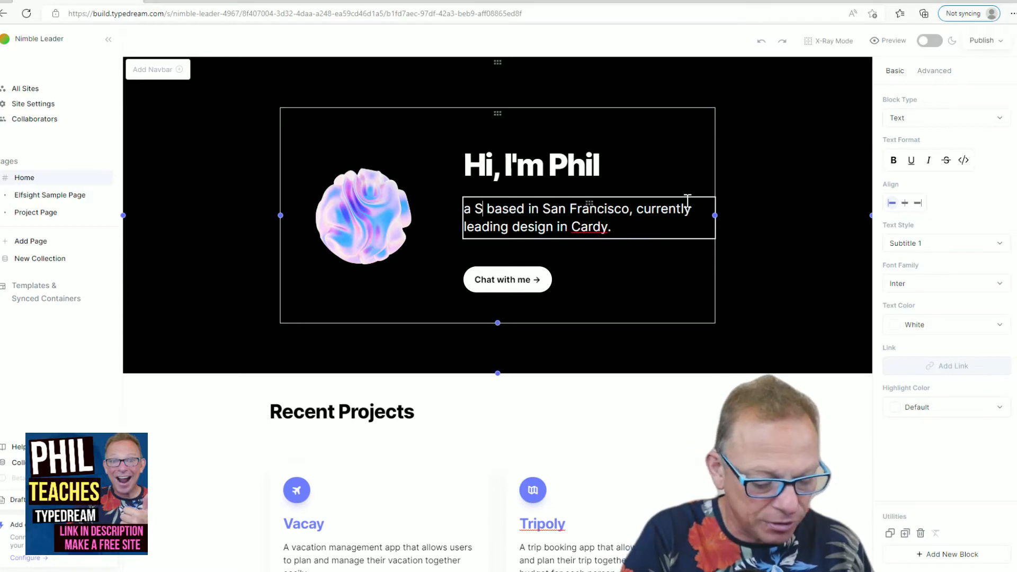
{"action": "type", "text": "ar"}
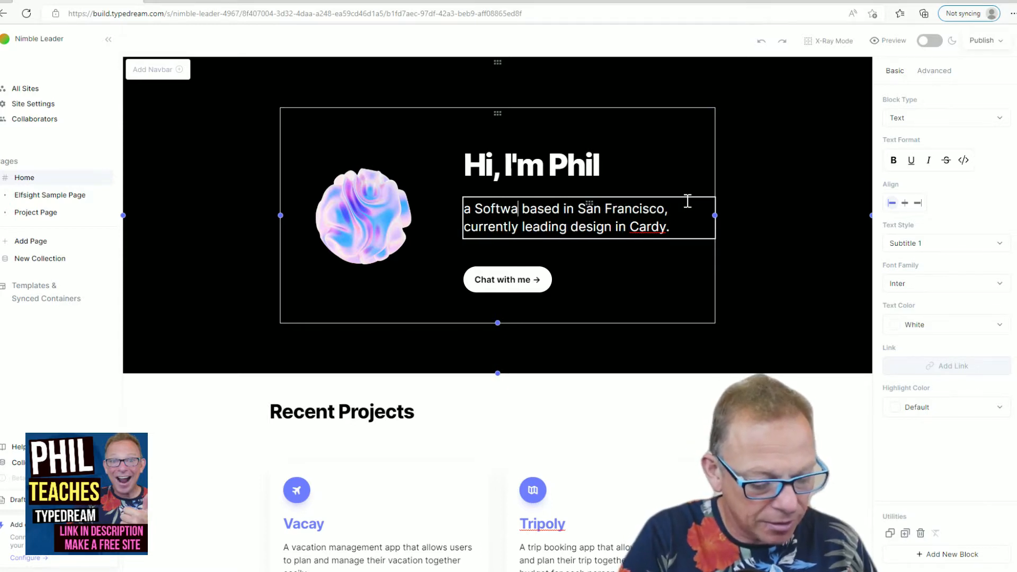
{"action": "key", "text": "BackSpace"}
{"action": "type", "text": "re Review"}
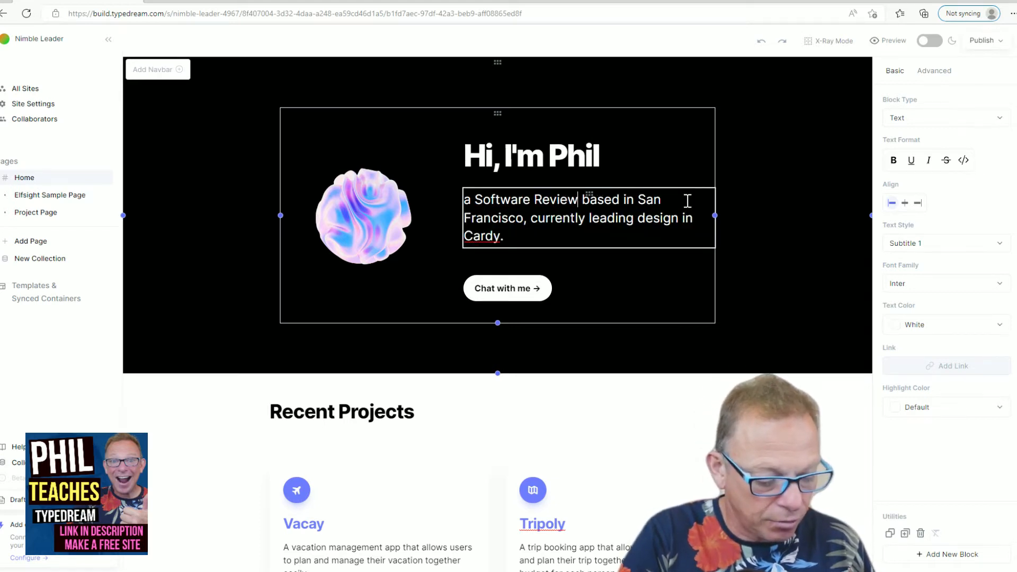
{"action": "type", "text": "er"}
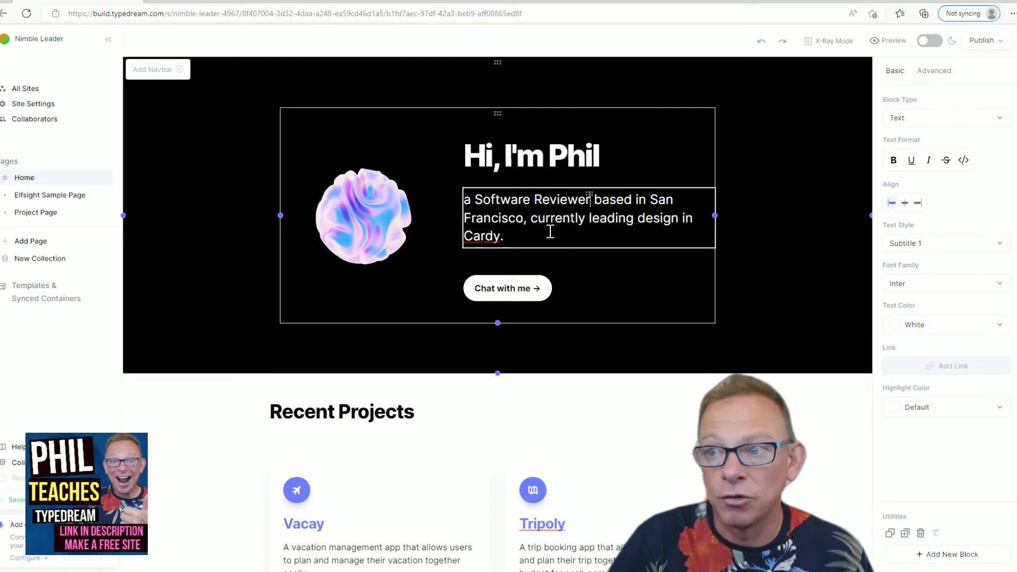
Apply the Candy text color to "Software Reviewer" in the hero subtitle.
{"action": "left_click_drag", "start_coordinate": [592, 200], "coordinate": [474, 206]}
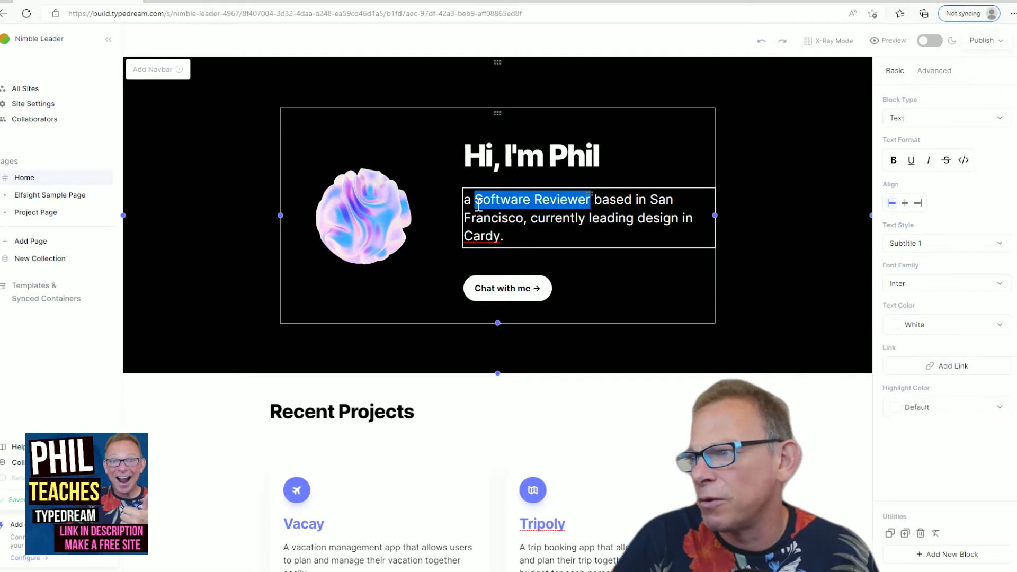
{"action": "left_click", "coordinate": [999, 324]}
{"action": "scroll", "coordinate": [964, 418], "scroll_direction": "down", "scroll_amount": 3}
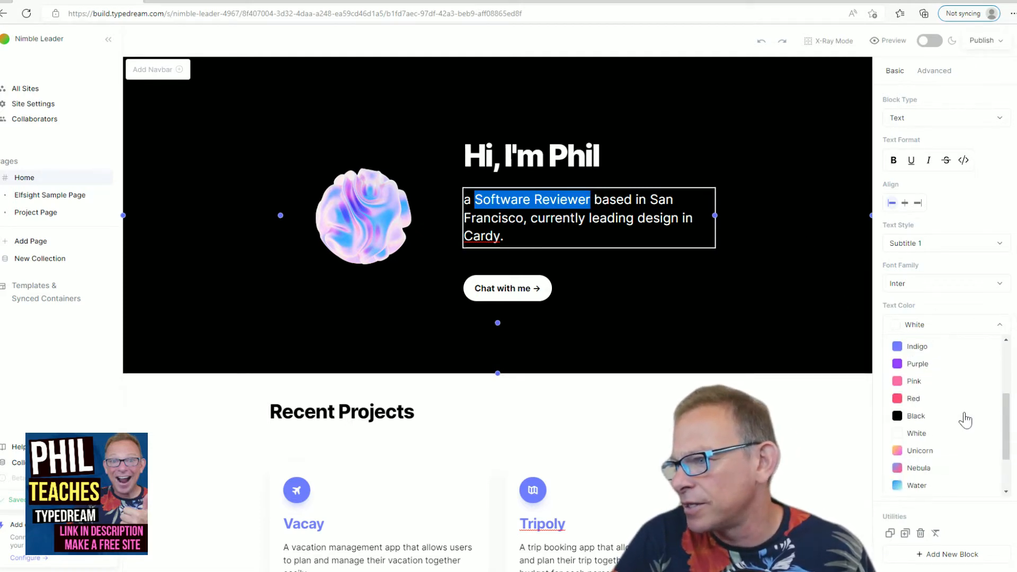
{"action": "left_click", "coordinate": [928, 454]}
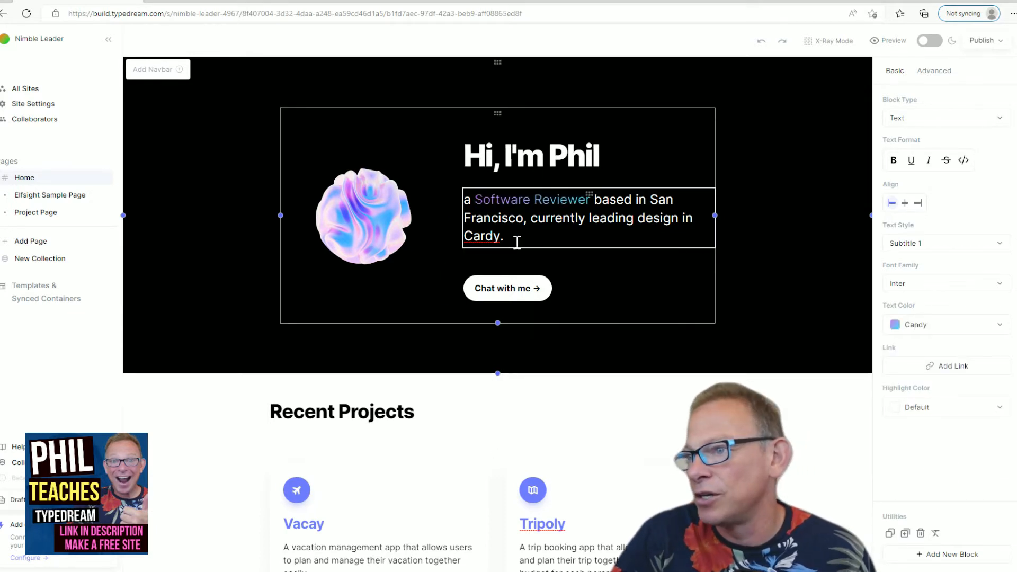
Make "Software Reviewer" bold in the hero subtitle.
{"action": "left_click", "coordinate": [590, 200]}
{"action": "left_click_drag", "start_coordinate": [590, 201], "coordinate": [473, 201]}
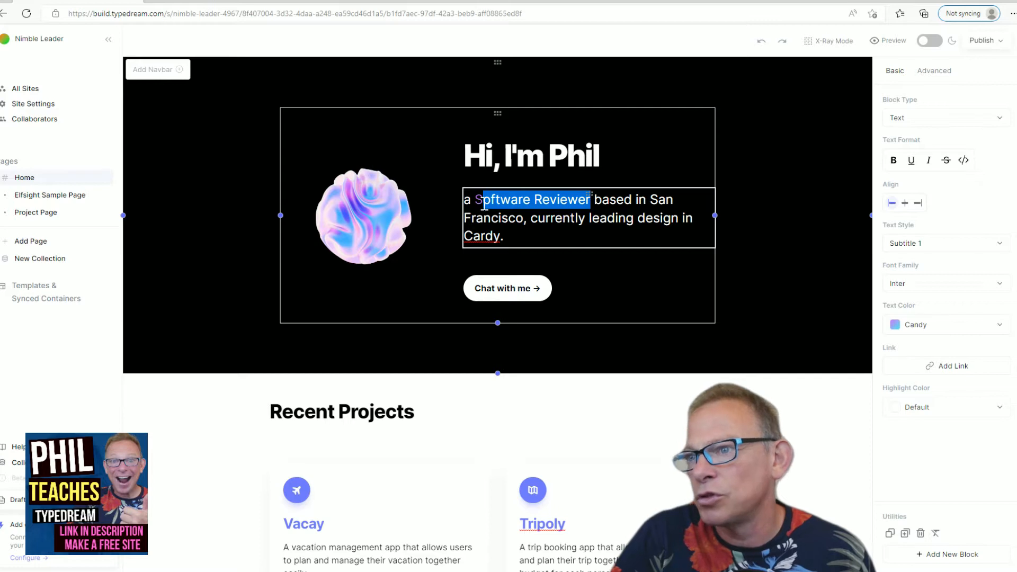
{"action": "left_click", "coordinate": [894, 160]}
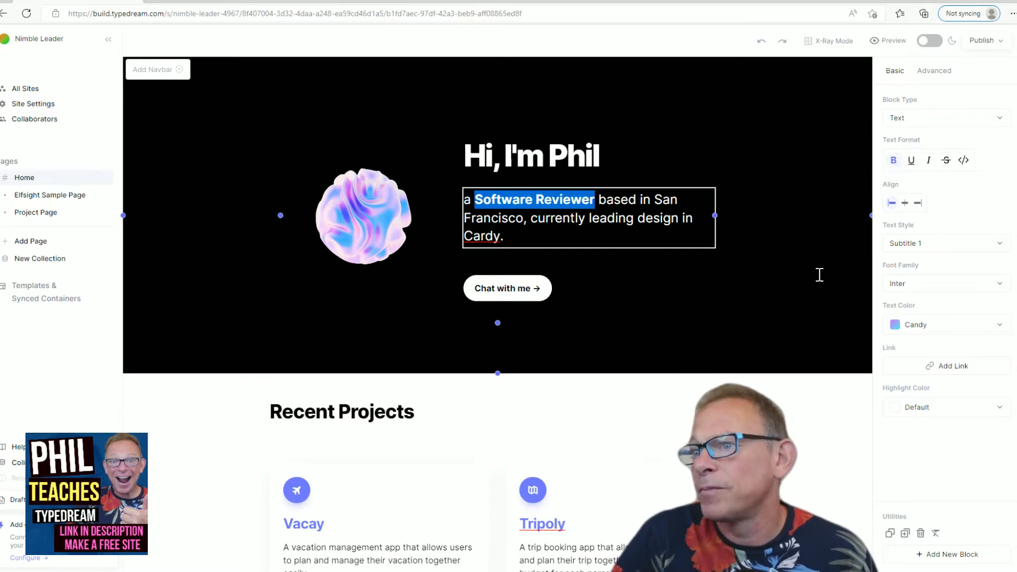
{"action": "left_click", "coordinate": [596, 232]}
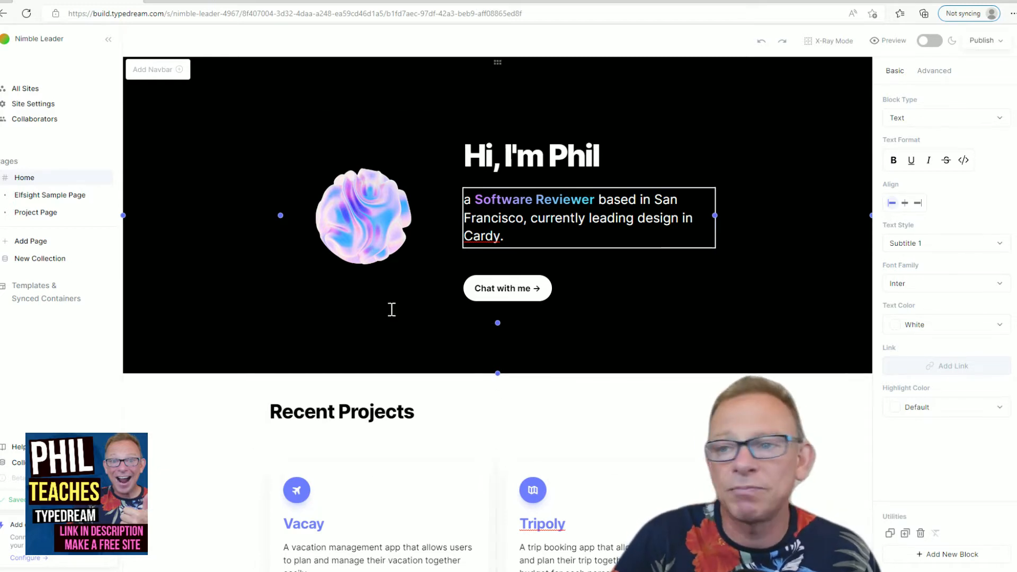
Replace the hero's abstract blob image with the owner's "Loves Typedream" portrait PNG from the Downloads folder.
{"action": "left_click", "coordinate": [368, 225]}
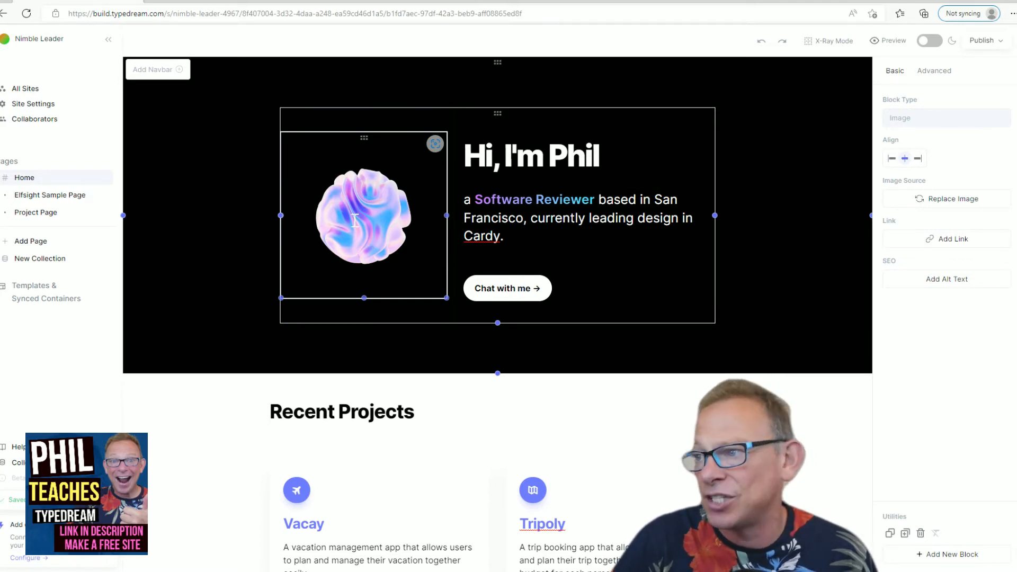
{"action": "left_click", "coordinate": [963, 203]}
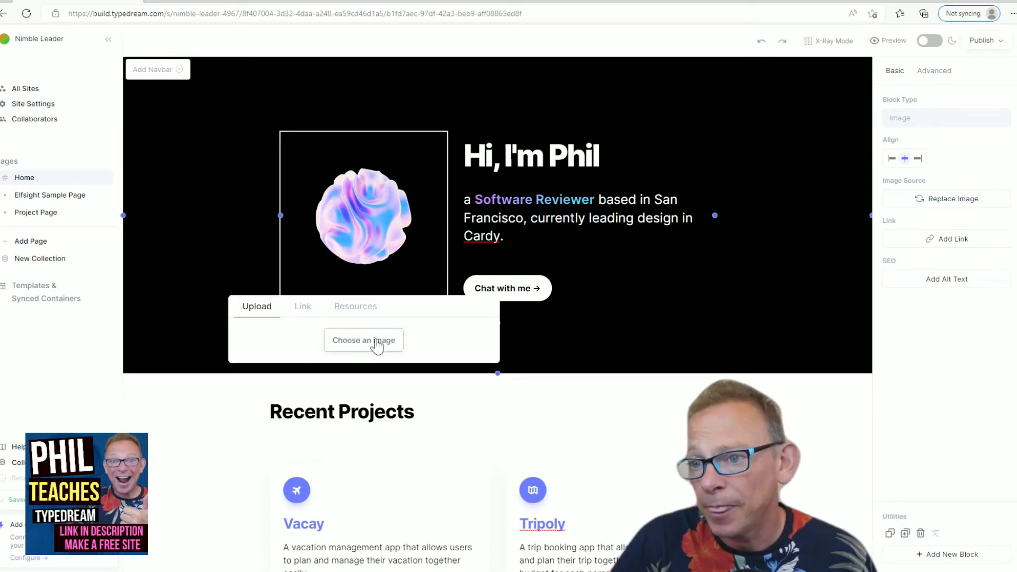
{"action": "left_click", "coordinate": [350, 345]}
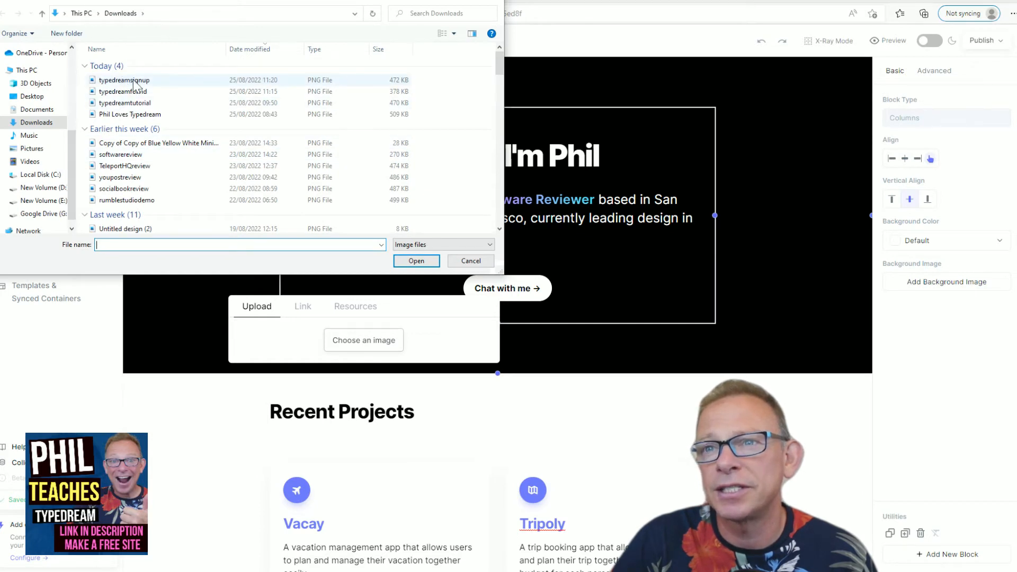
{"action": "left_click", "coordinate": [119, 115]}
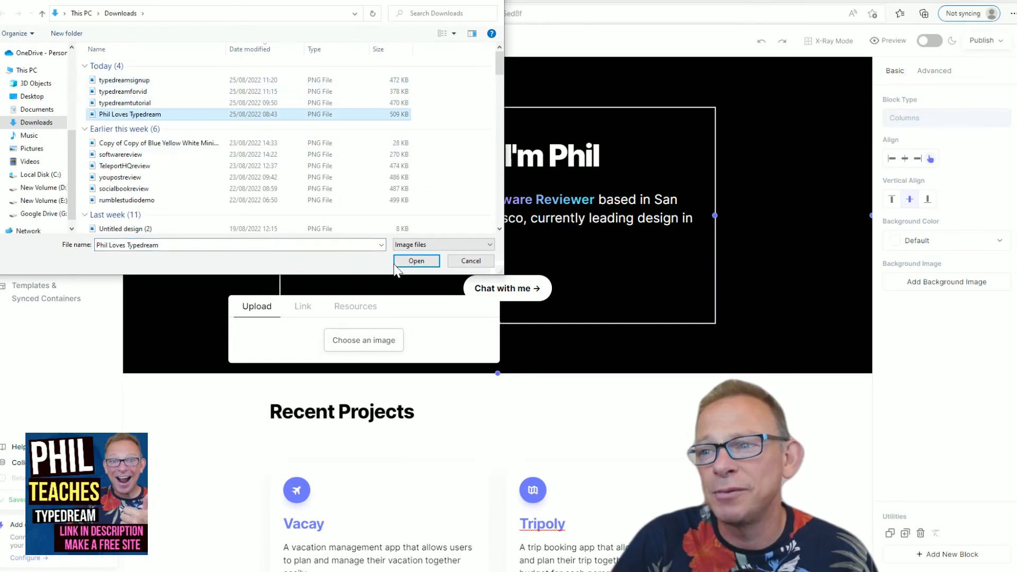
{"action": "left_click", "coordinate": [416, 261]}
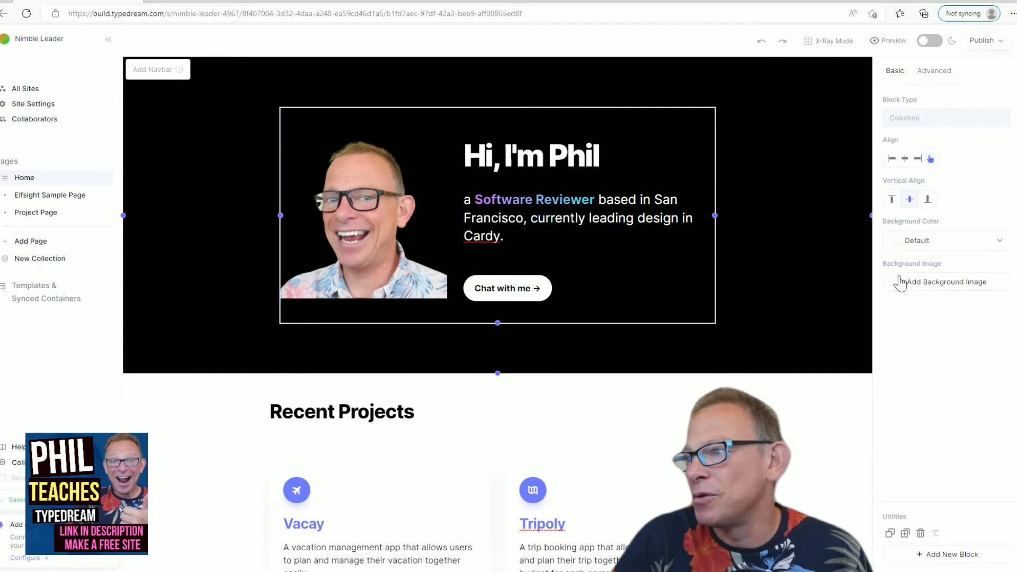
{"action": "left_click", "coordinate": [932, 283]}
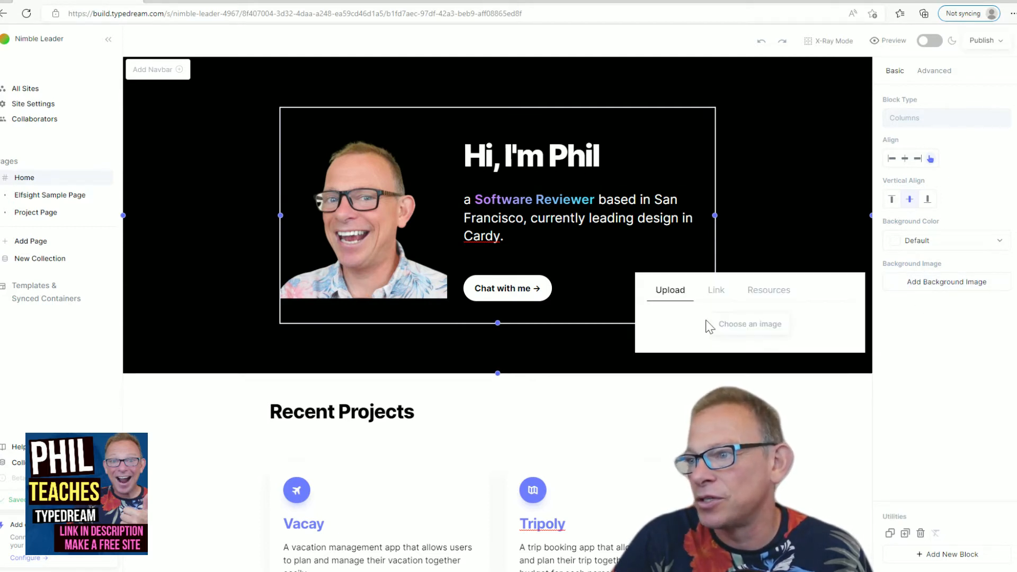
{"action": "left_click", "coordinate": [392, 209]}
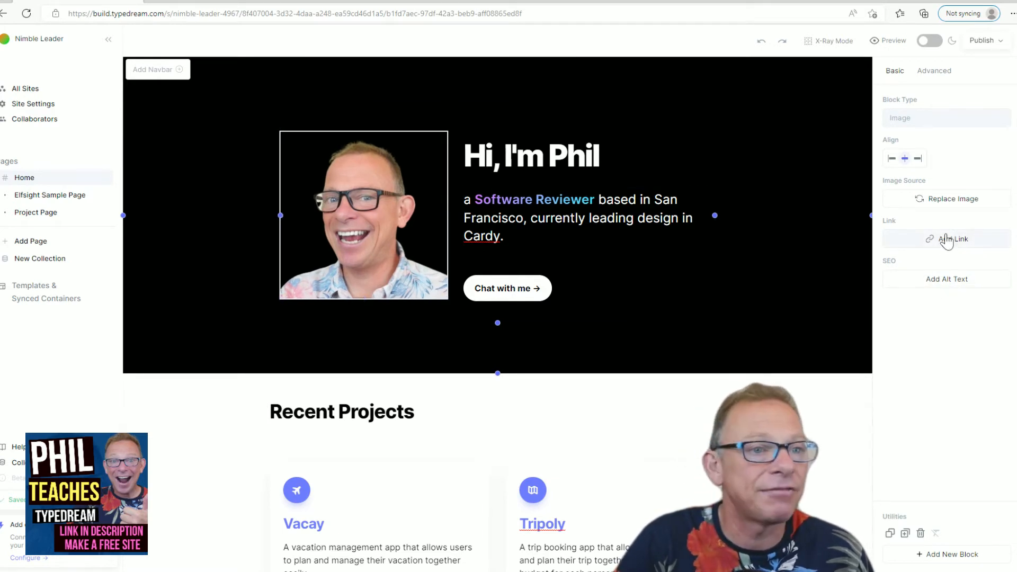
{"action": "left_click", "coordinate": [500, 159]}
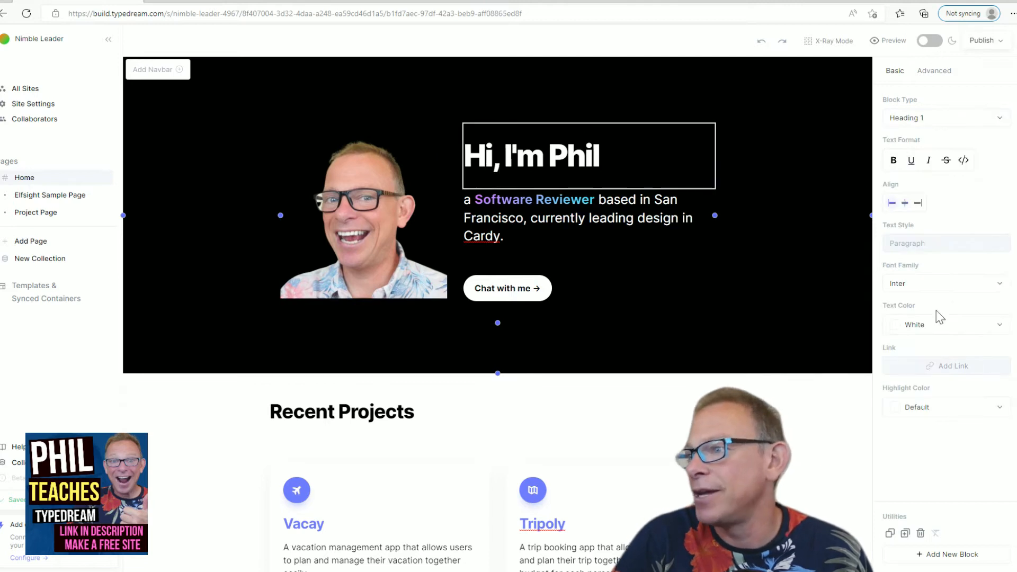
{"action": "scroll", "coordinate": [946, 370], "scroll_direction": "down", "scroll_amount": 7}
{"action": "scroll", "coordinate": [945, 355], "scroll_direction": "up", "scroll_amount": 7}
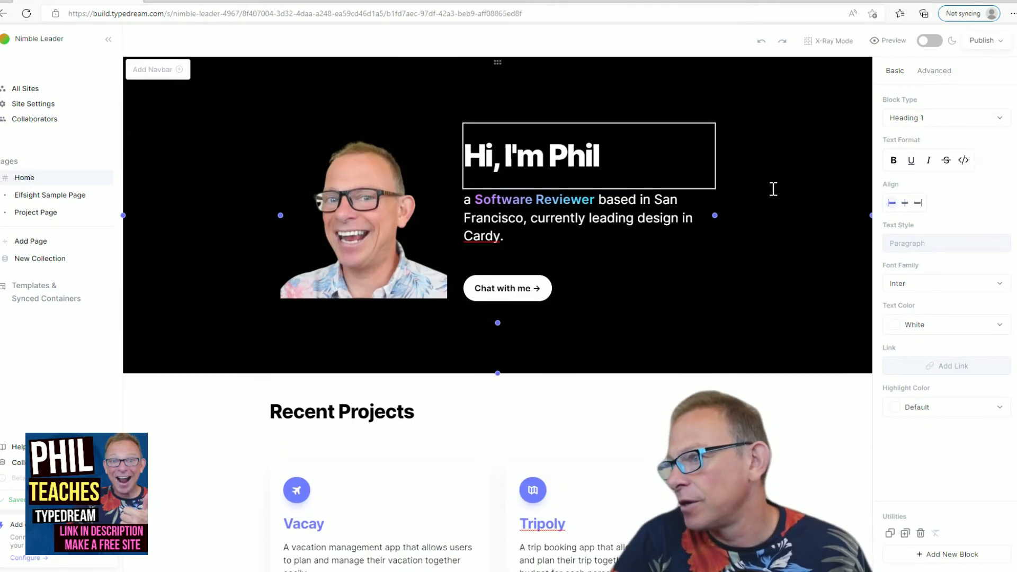
{"action": "left_click", "coordinate": [371, 186]}
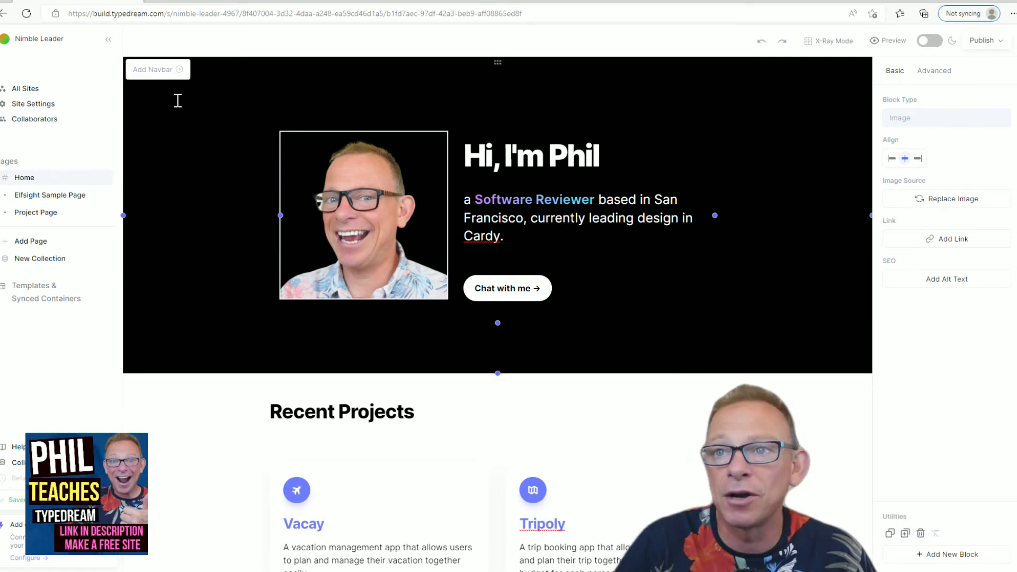
Add a navbar to the page and change its unicorn logo to the keyboard emoji, searching the emojis for "type".
{"action": "left_click", "coordinate": [179, 73]}
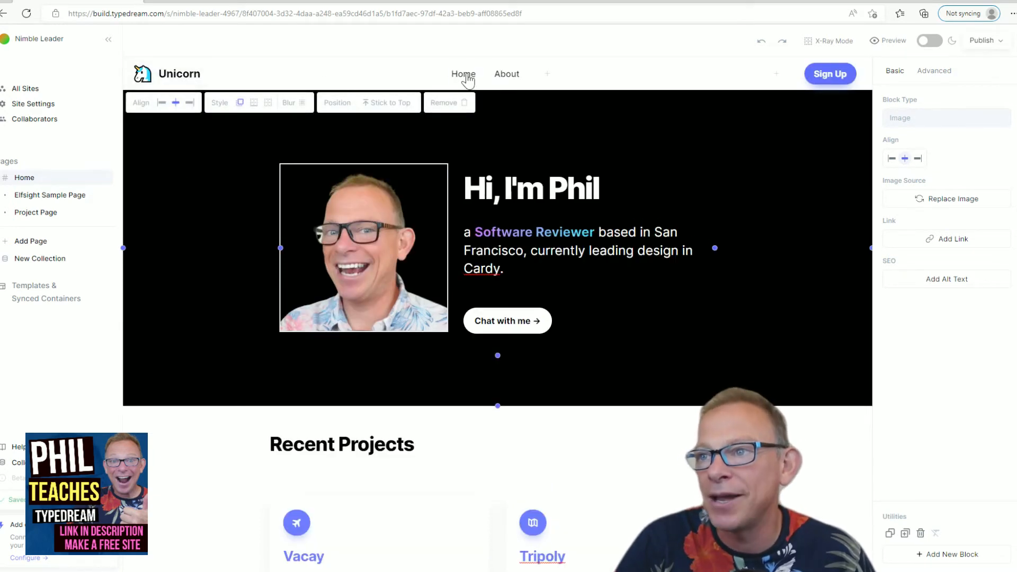
{"action": "left_click", "coordinate": [142, 79]}
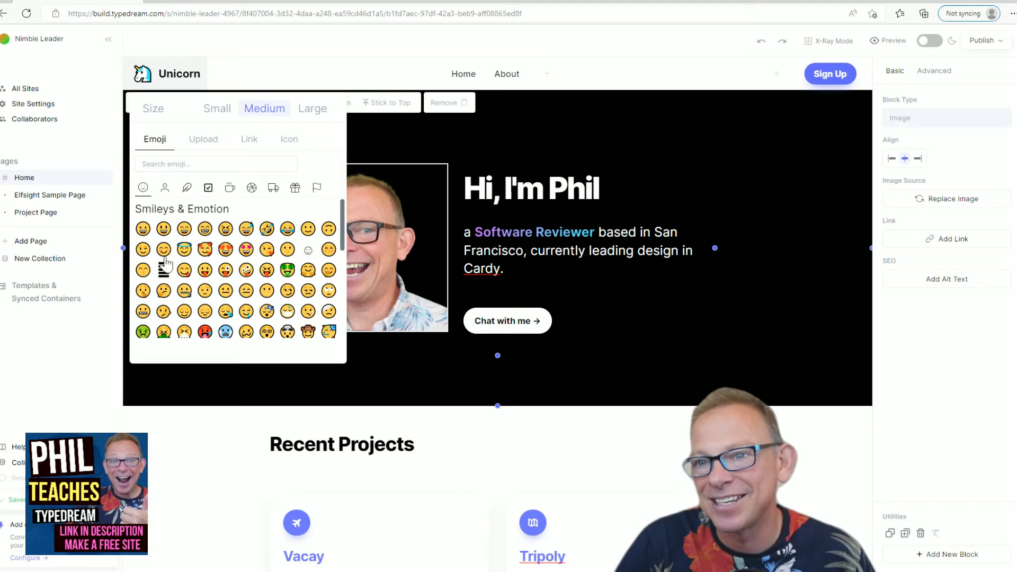
{"action": "left_click", "coordinate": [188, 163]}
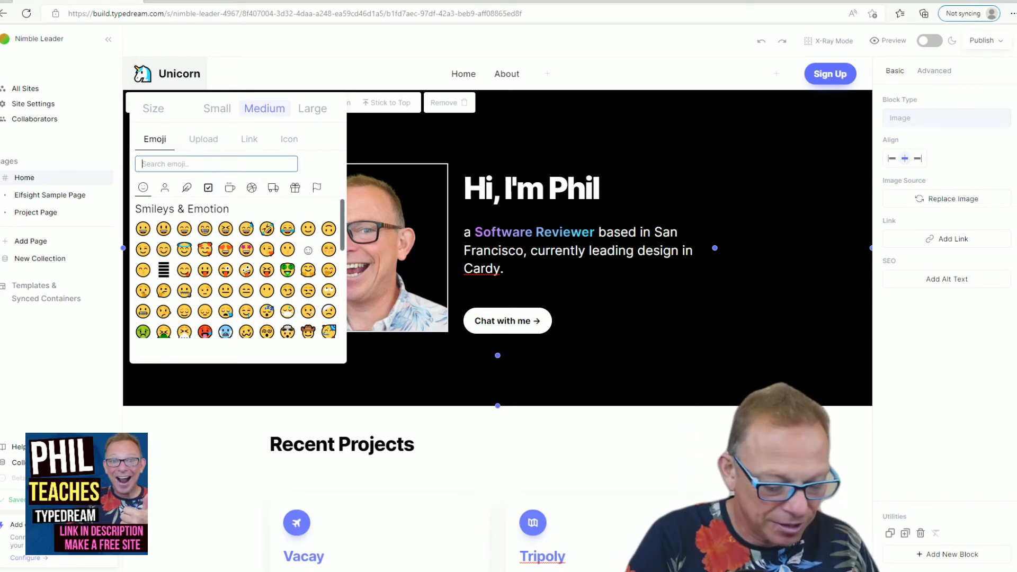
{"action": "type", "text": "type"}
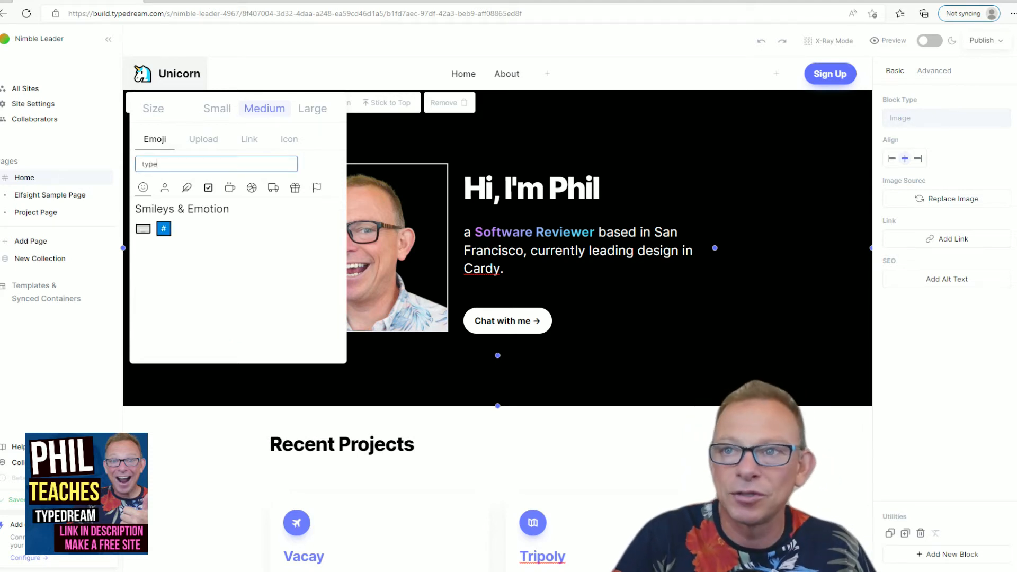
{"action": "left_click", "coordinate": [142, 229]}
Change the navbar's brand text to "I Love TYPEDREAM".
{"action": "left_click", "coordinate": [175, 71]}
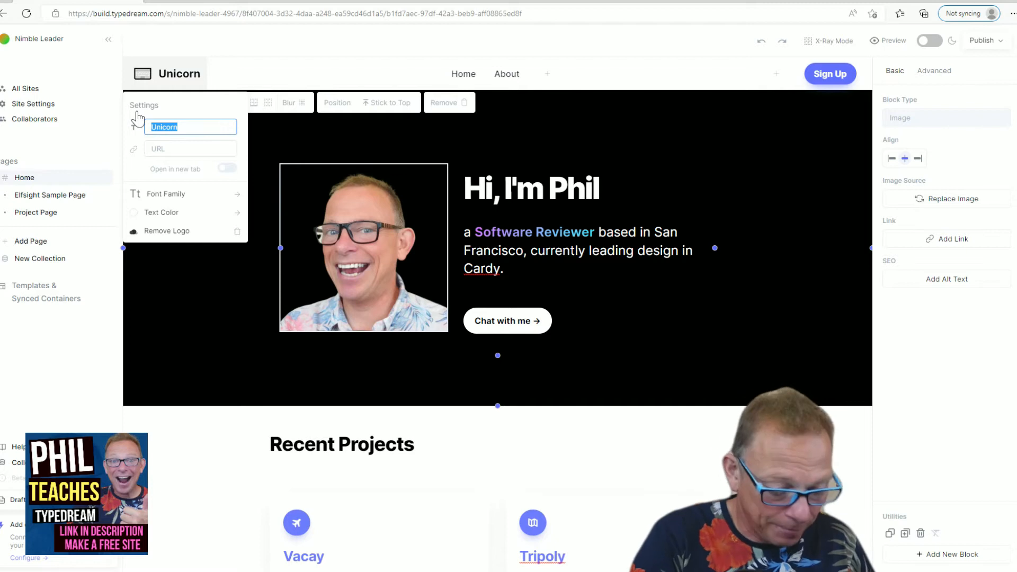
{"action": "type", "text": "I Love TYPEDRE"}
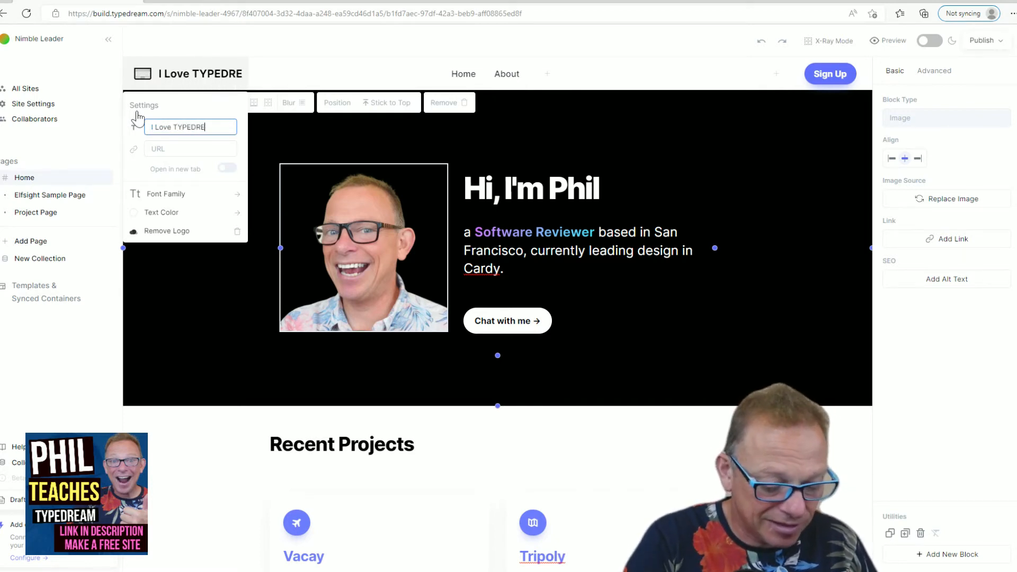
{"action": "type", "text": "AM"}
{"action": "left_click", "coordinate": [310, 69]}
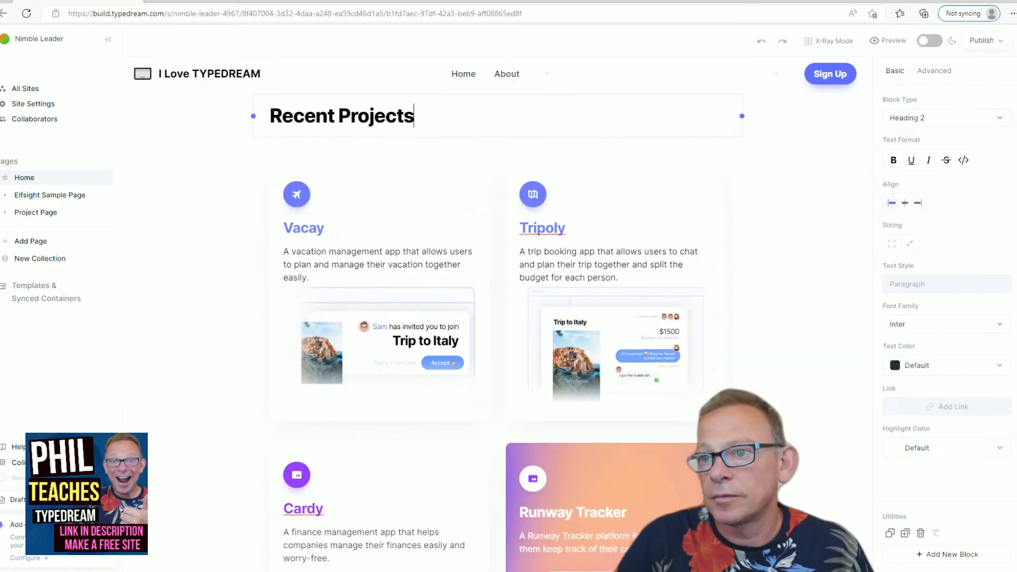
Replace the "Recent Projects" section heading with "Other Software I Love".
{"action": "scroll", "coordinate": [270, 239], "scroll_direction": "up", "scroll_amount": 6}
{"action": "left_click_drag", "start_coordinate": [414, 444], "coordinate": [263, 443]}
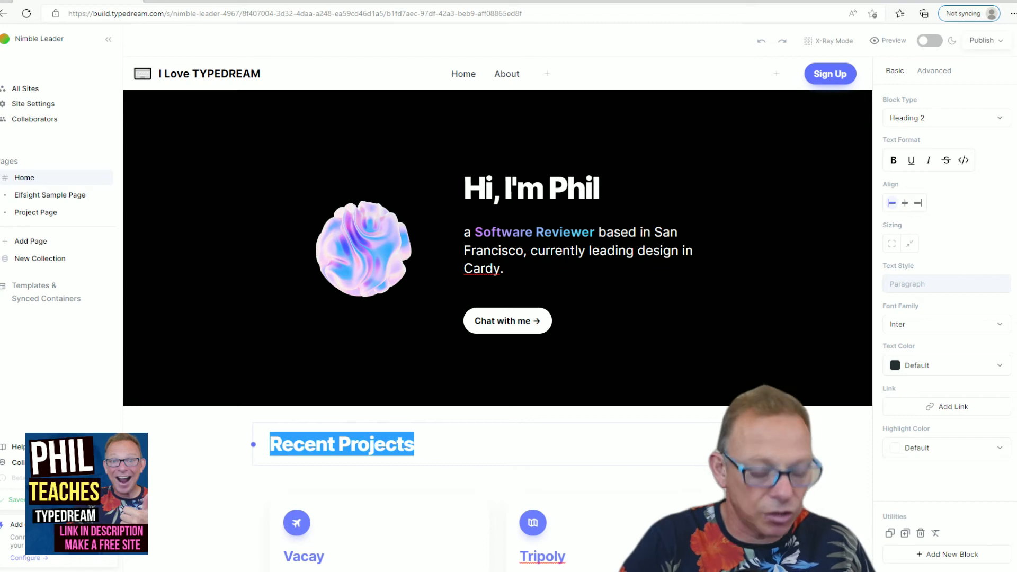
{"action": "type", "text": "Other"}
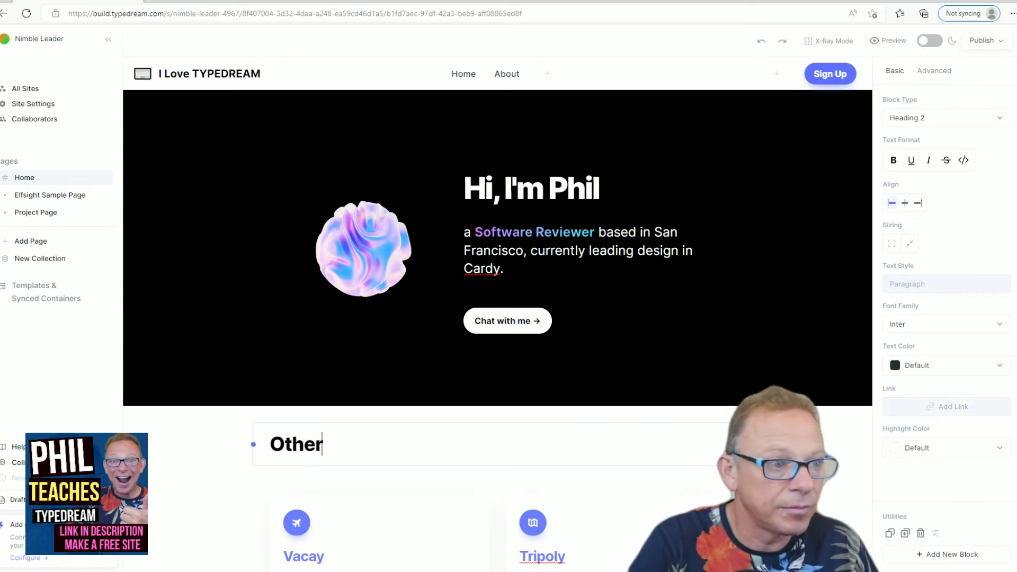
{"action": "type", "text": " So"}
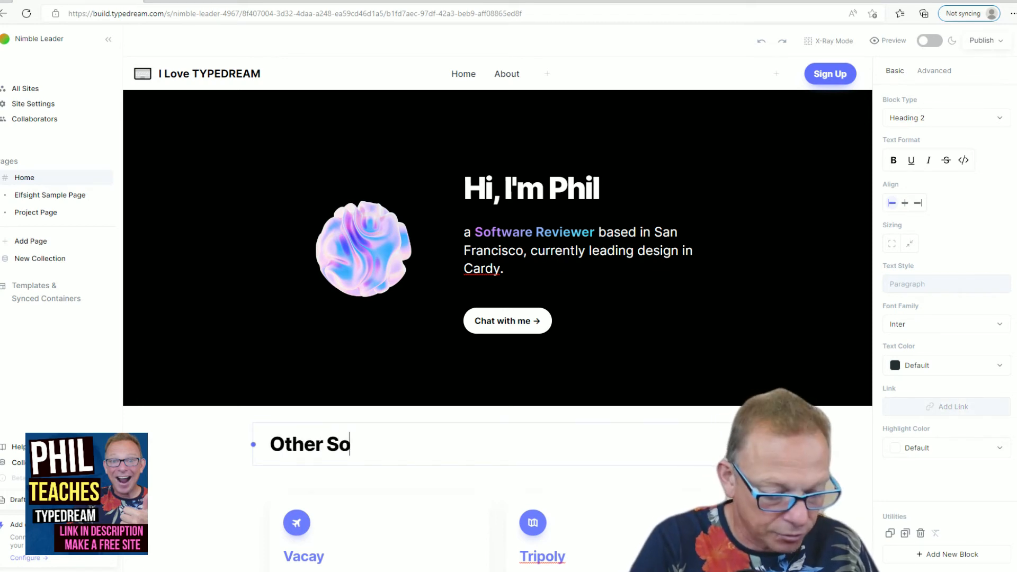
{"action": "type", "text": "ftware i o"}
{"action": "key", "text": "BackSpace"}
{"action": "key", "text": "BackSpace"}
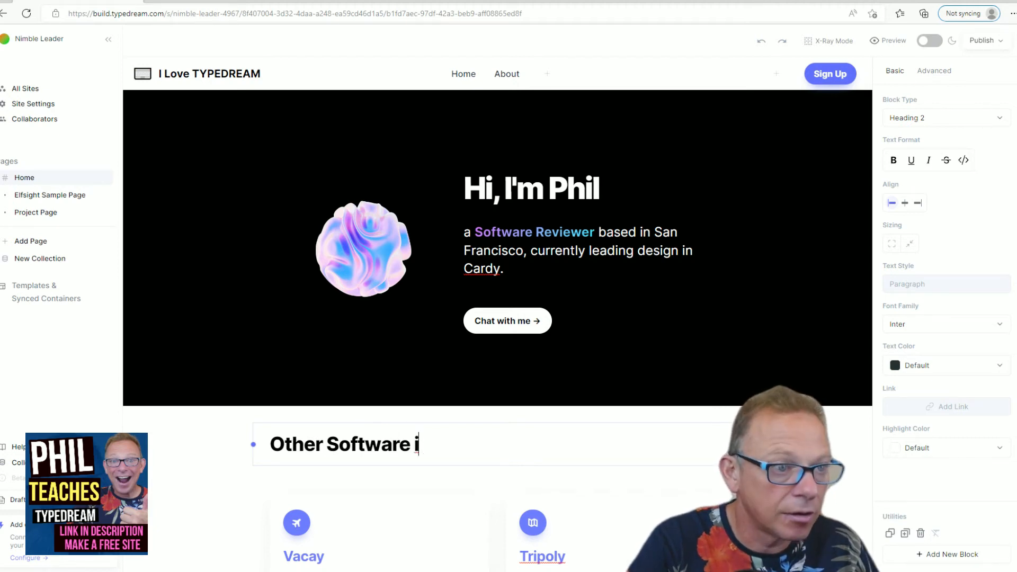
{"action": "key", "text": "BackSpace"}
{"action": "type", "text": "I Love"}
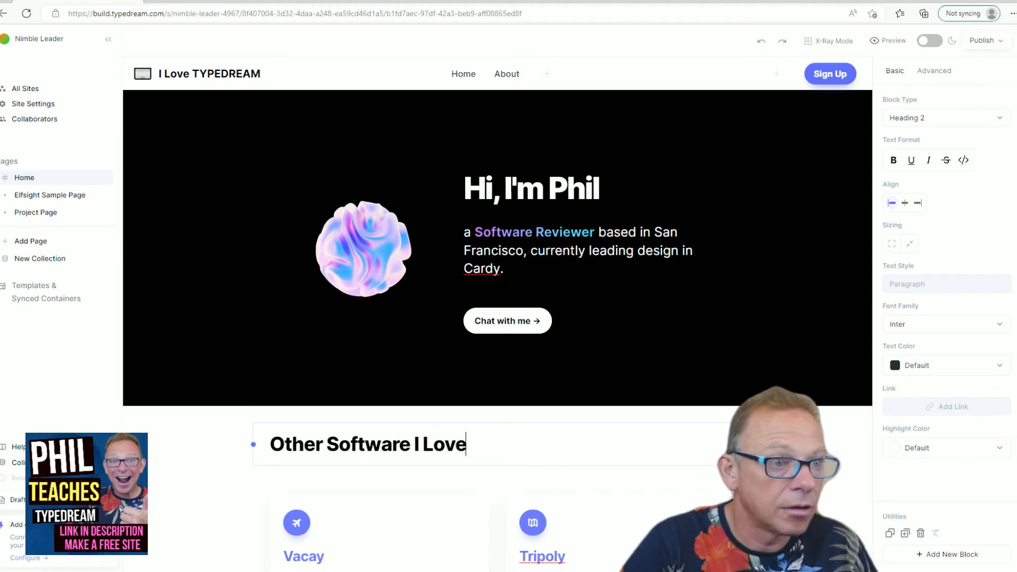
Look at the icon choices for the Vacay card's airplane button without changing the icon.
{"action": "scroll", "coordinate": [498, 328], "scroll_direction": "down", "scroll_amount": 5}
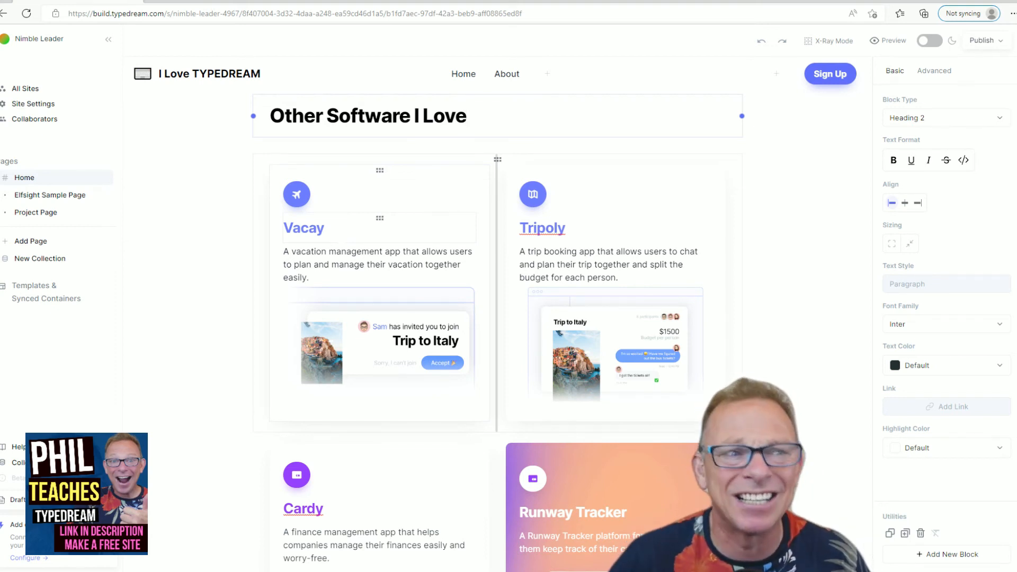
{"action": "left_click", "coordinate": [297, 194]}
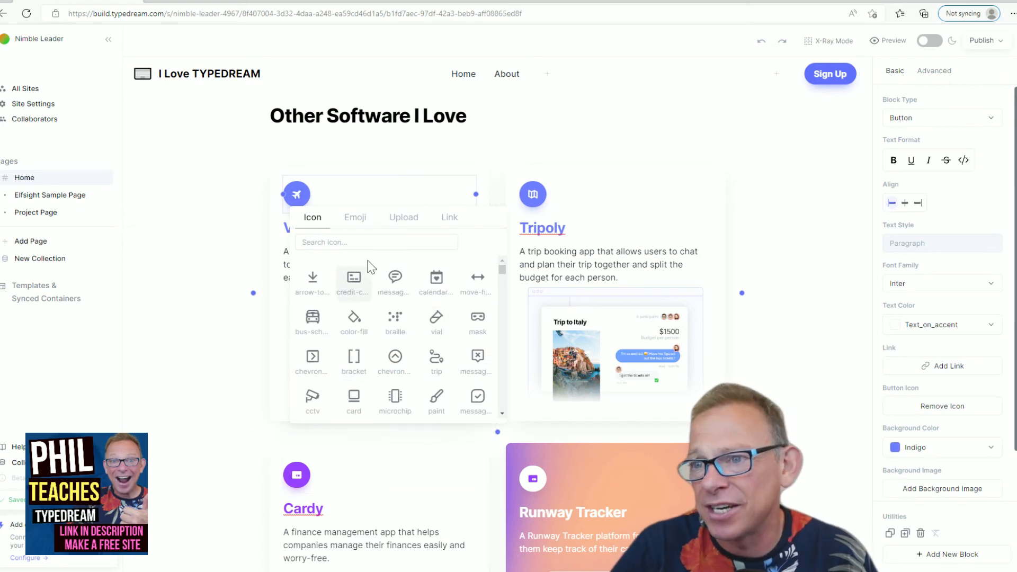
{"action": "left_click", "coordinate": [178, 212]}
{"action": "left_click", "coordinate": [296, 194]}
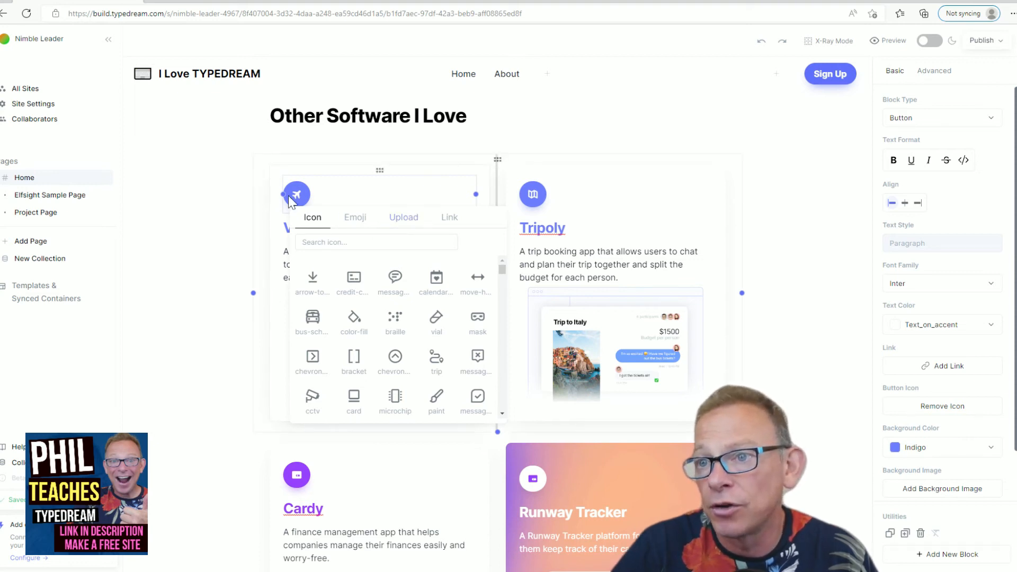
{"action": "left_click", "coordinate": [380, 182]}
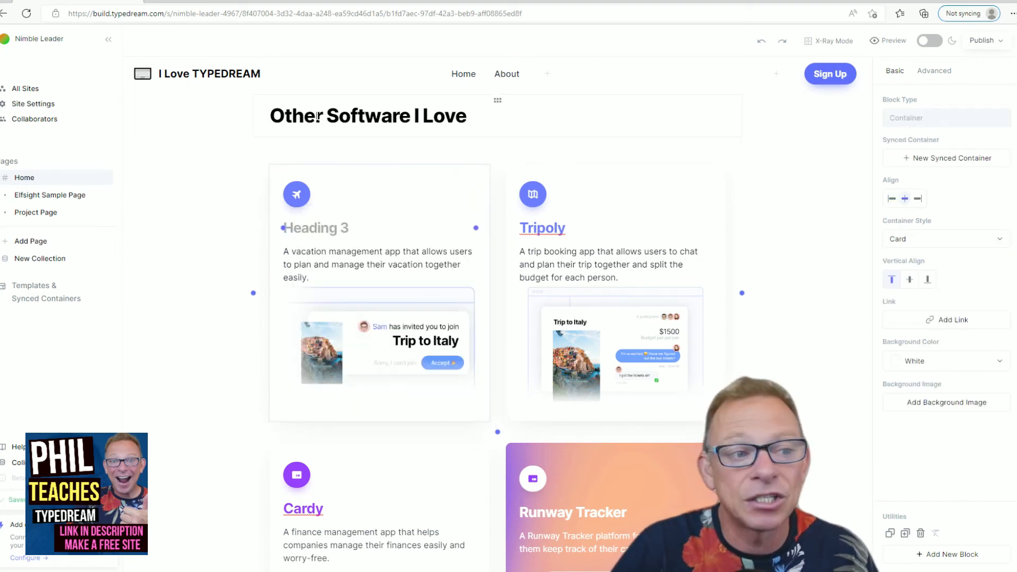
Change the Vacay card's heading to "Repurpose".
{"action": "left_click", "coordinate": [336, 223]}
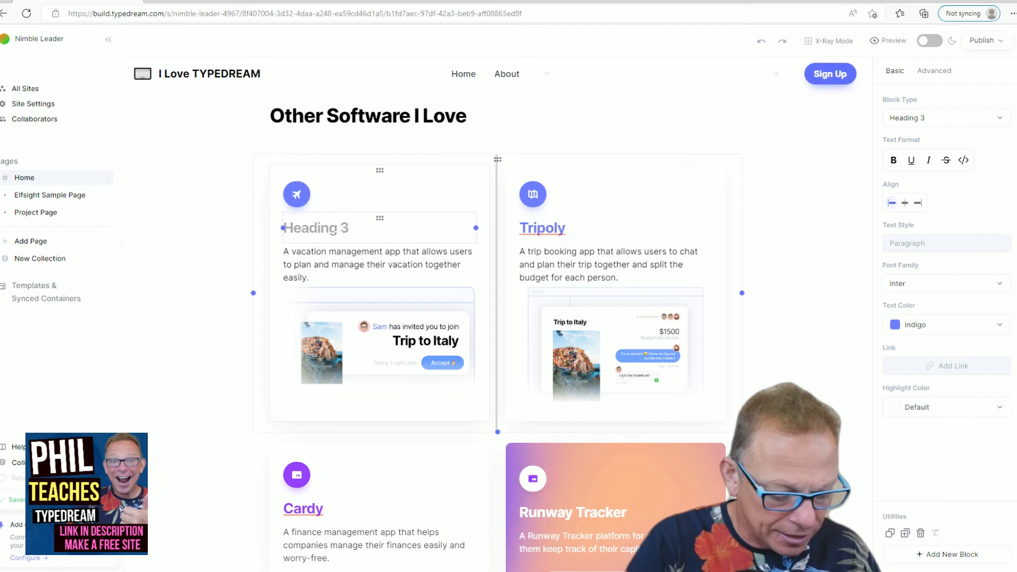
{"action": "type", "text": "Repurpose"}
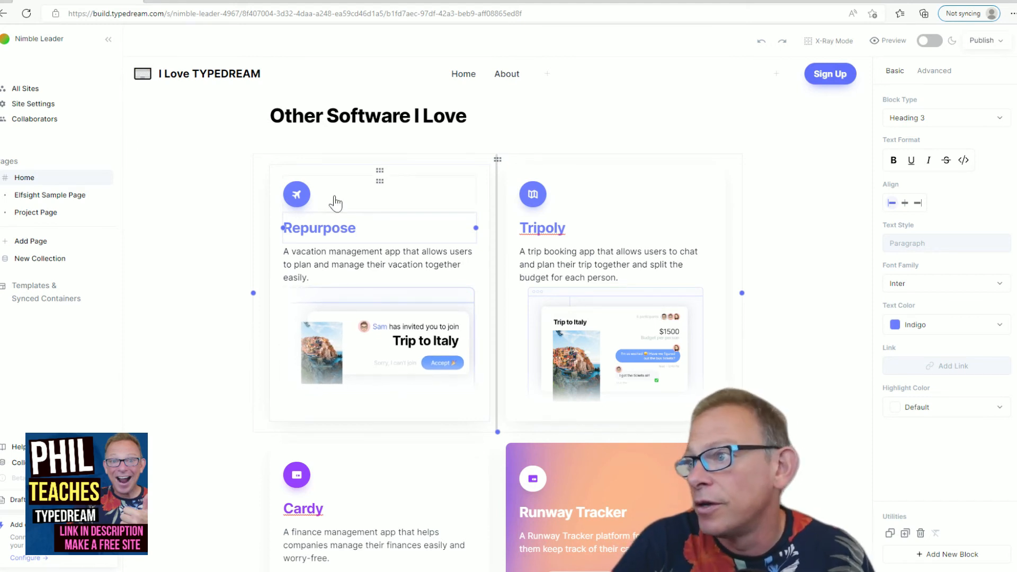
Look over the whole home page, from the hero section down to the contact card and footer.
{"action": "scroll", "coordinate": [527, 273], "scroll_direction": "up", "scroll_amount": 5}
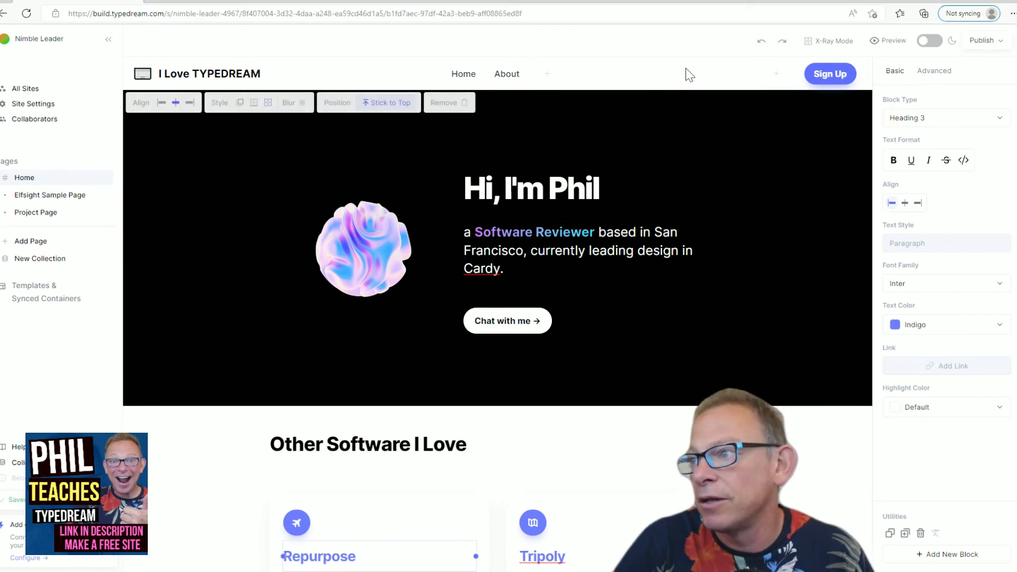
{"action": "scroll", "coordinate": [669, 325], "scroll_direction": "down", "scroll_amount": 9}
{"action": "scroll", "coordinate": [669, 380], "scroll_direction": "down", "scroll_amount": 7}
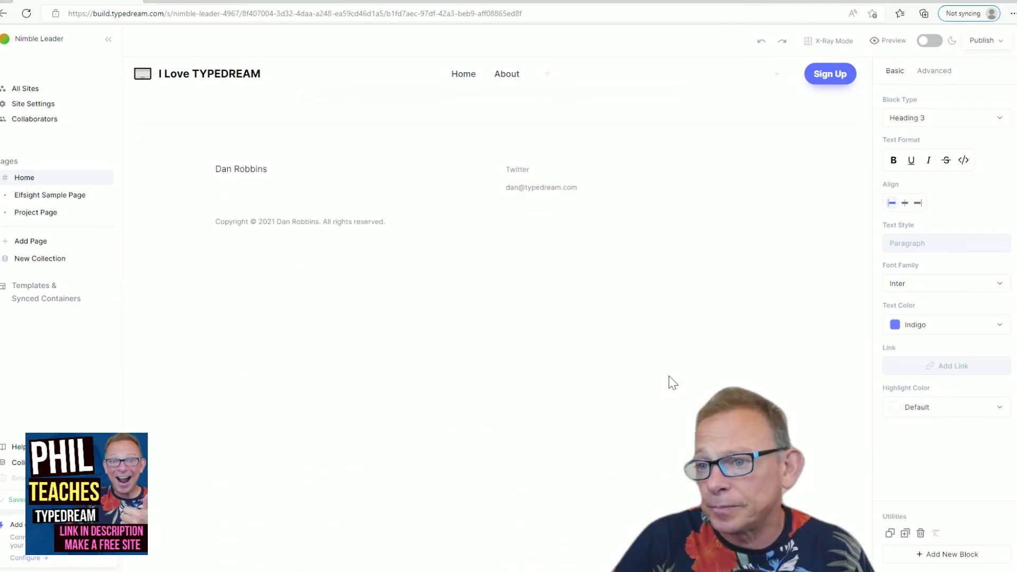
{"action": "scroll", "coordinate": [665, 384], "scroll_direction": "up", "scroll_amount": 9}
{"action": "scroll", "coordinate": [665, 382], "scroll_direction": "down", "scroll_amount": 8}
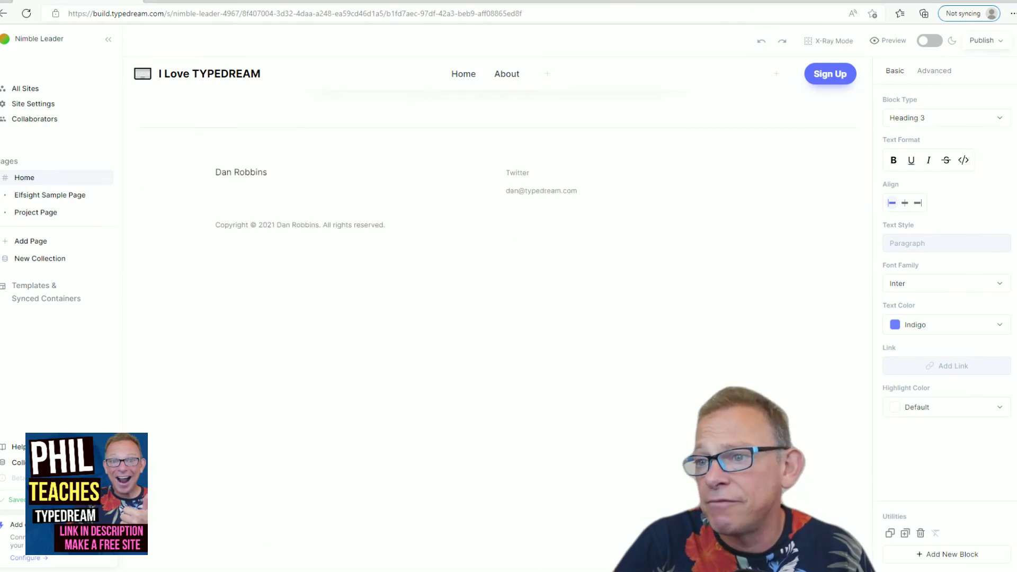
{"action": "scroll", "coordinate": [666, 381], "scroll_direction": "up", "scroll_amount": 3}
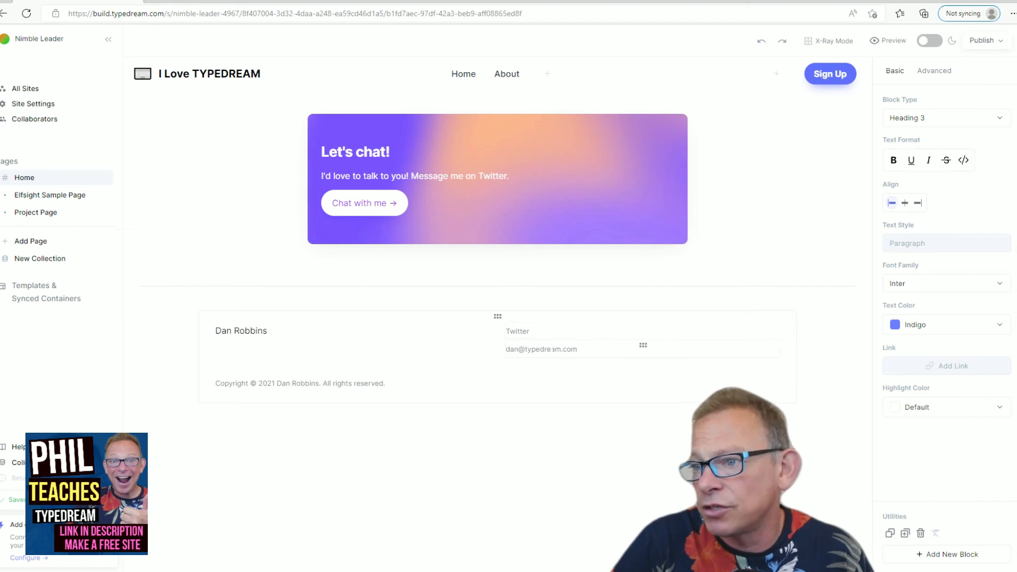
{"action": "scroll", "coordinate": [641, 398], "scroll_direction": "up", "scroll_amount": 8}
{"action": "scroll", "coordinate": [641, 399], "scroll_direction": "up", "scroll_amount": 10}
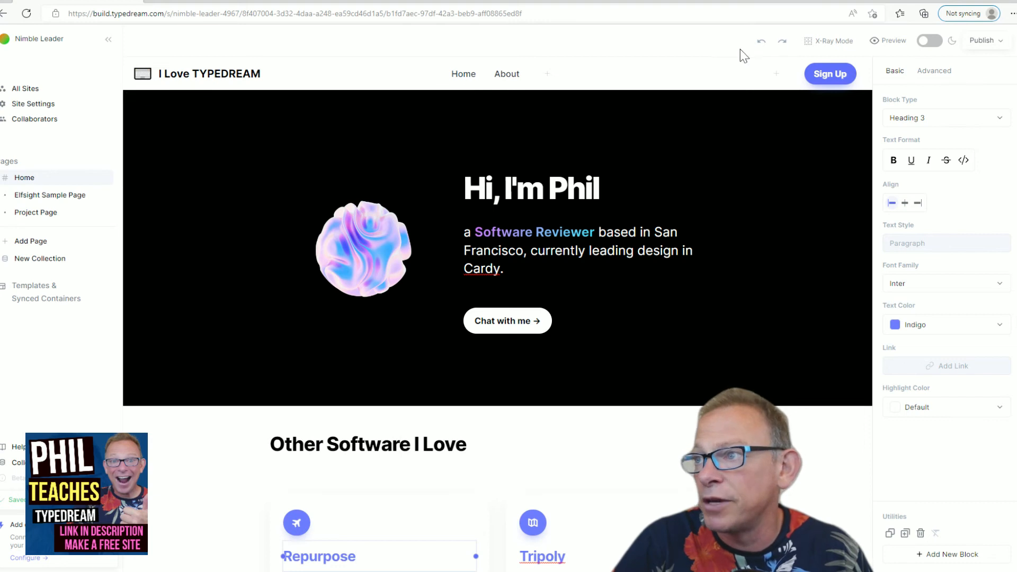
Preview the site in desktop, tablet and mobile modes, checking the page layout in the smaller sizes.
{"action": "left_click", "coordinate": [887, 47]}
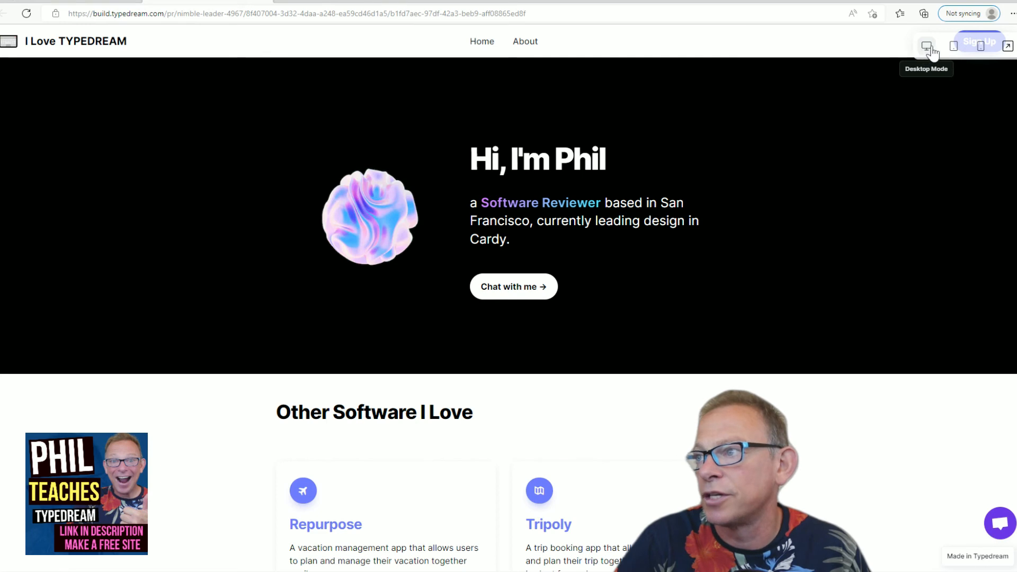
{"action": "left_click", "coordinate": [954, 48]}
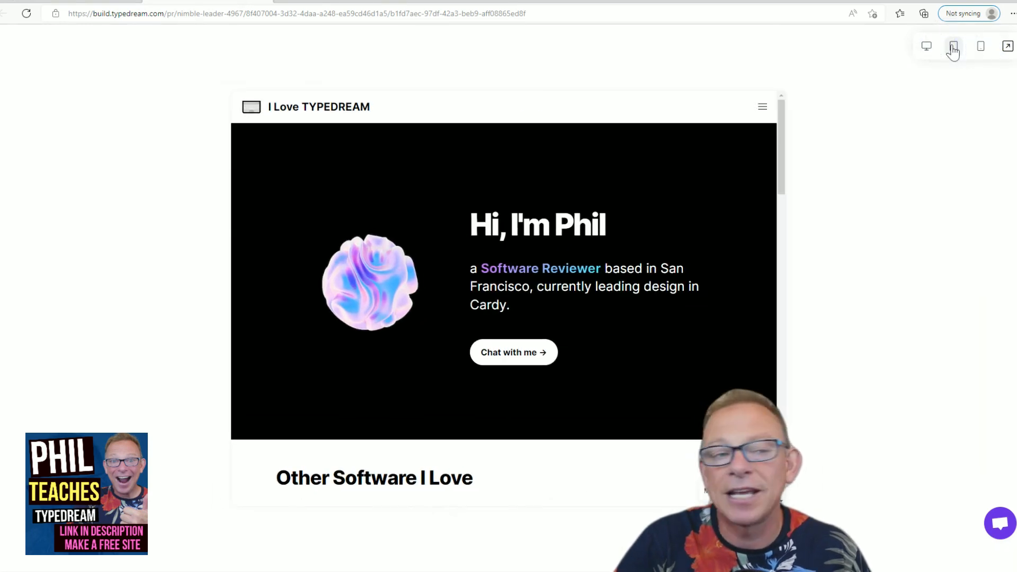
{"action": "scroll", "coordinate": [574, 254], "scroll_direction": "down", "scroll_amount": 5}
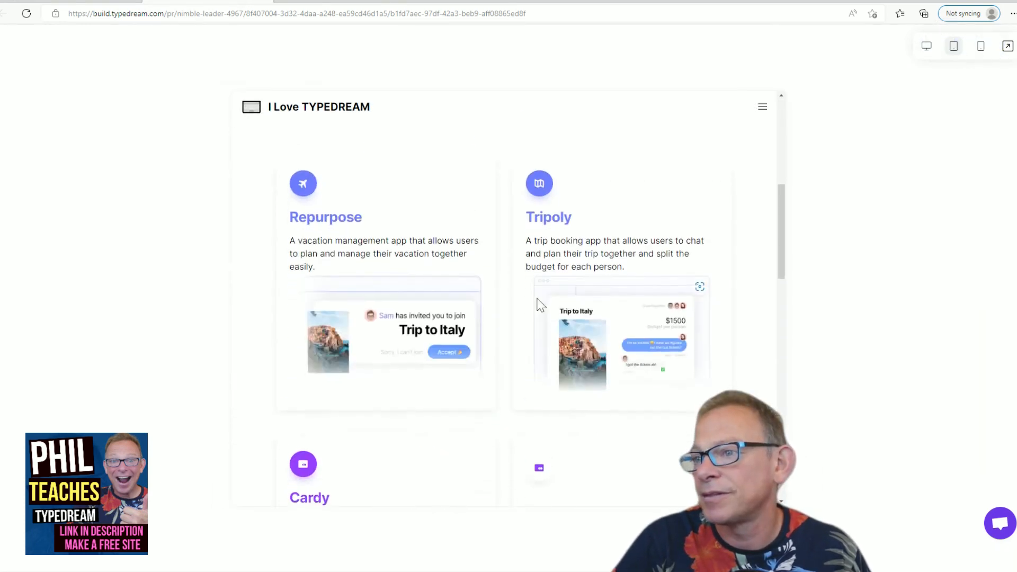
{"action": "scroll", "coordinate": [540, 305], "scroll_direction": "up", "scroll_amount": 5}
{"action": "left_click", "coordinate": [980, 47]}
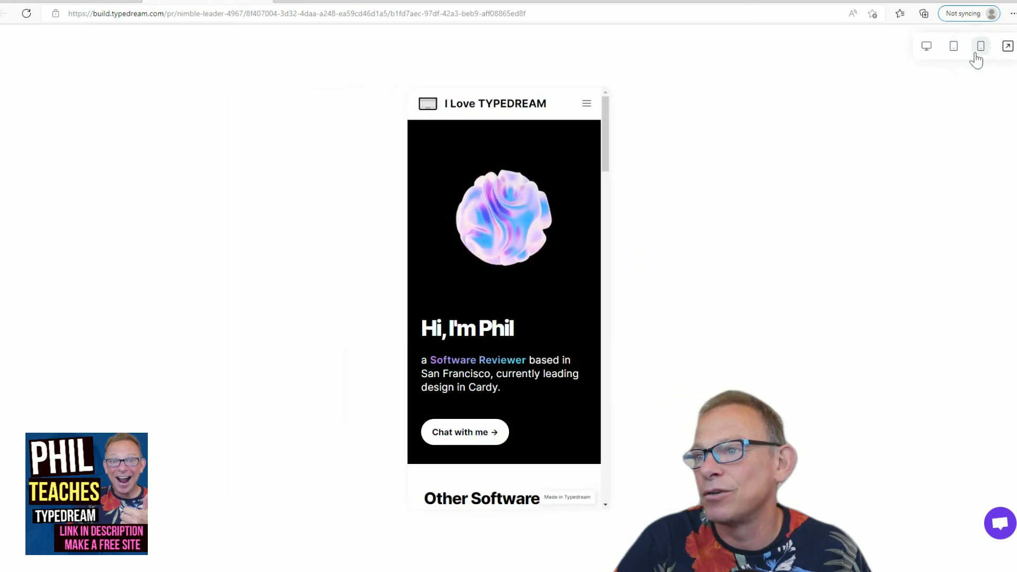
{"action": "scroll", "coordinate": [504, 254], "scroll_direction": "down", "scroll_amount": 8}
{"action": "scroll", "coordinate": [502, 260], "scroll_direction": "up", "scroll_amount": 5}
{"action": "scroll", "coordinate": [501, 244], "scroll_direction": "up", "scroll_amount": 4}
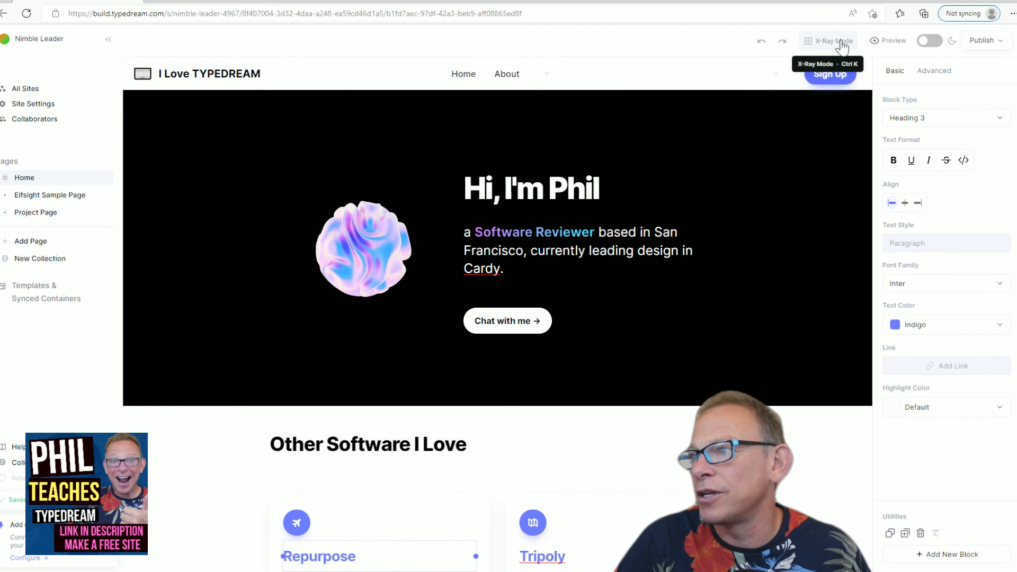
Inspect the page's block outlines in X-Ray Mode and switch the mode off again.
{"action": "left_click", "coordinate": [842, 46]}
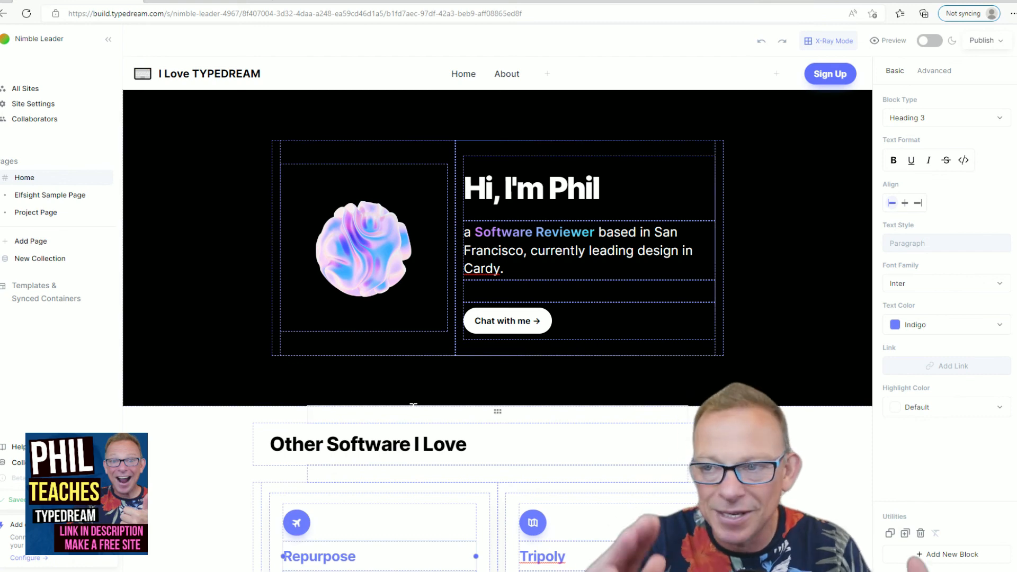
{"action": "scroll", "coordinate": [413, 405], "scroll_direction": "down", "scroll_amount": 15}
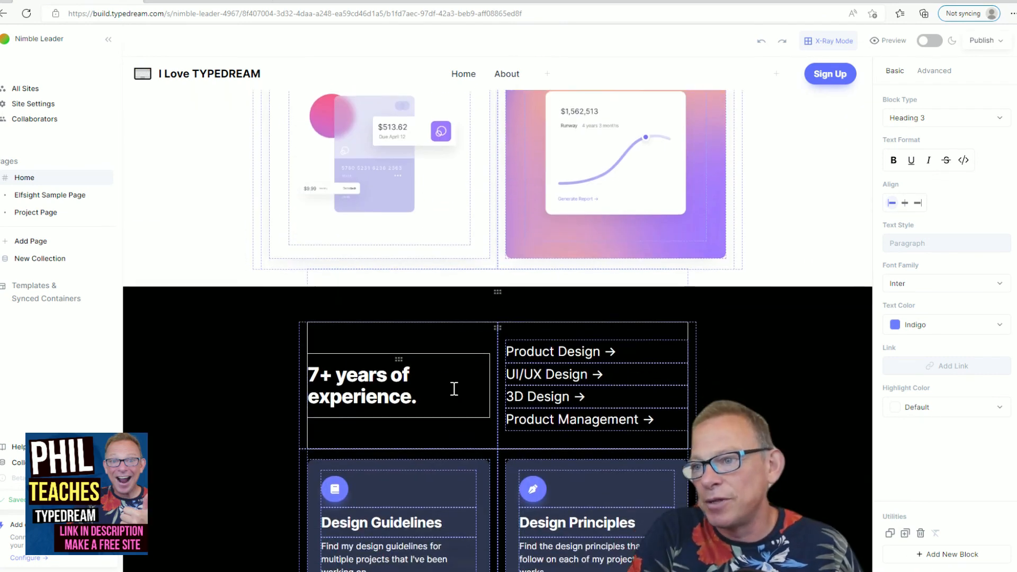
{"action": "scroll", "coordinate": [411, 413], "scroll_direction": "up", "scroll_amount": 15}
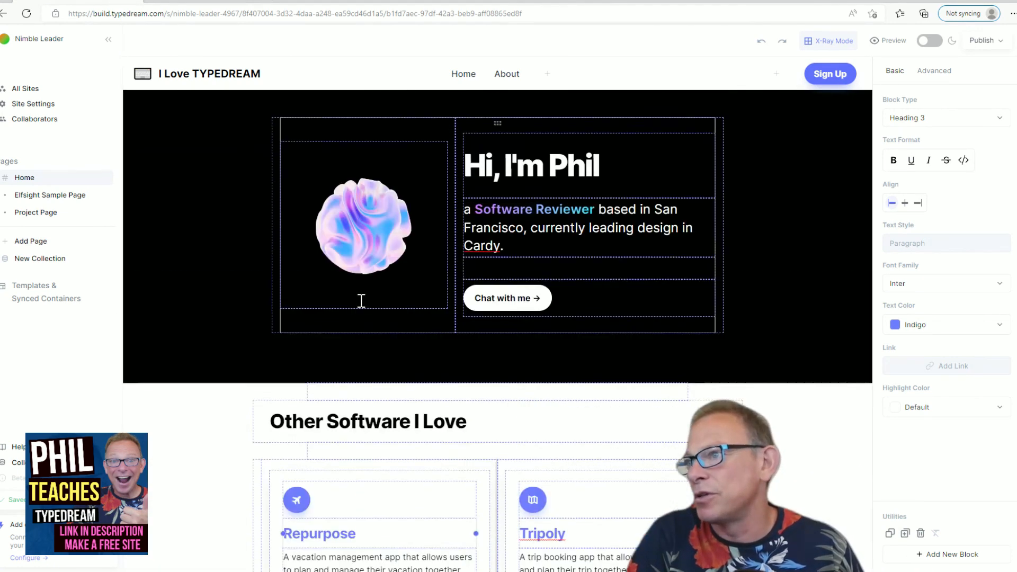
{"action": "left_click", "coordinate": [845, 49]}
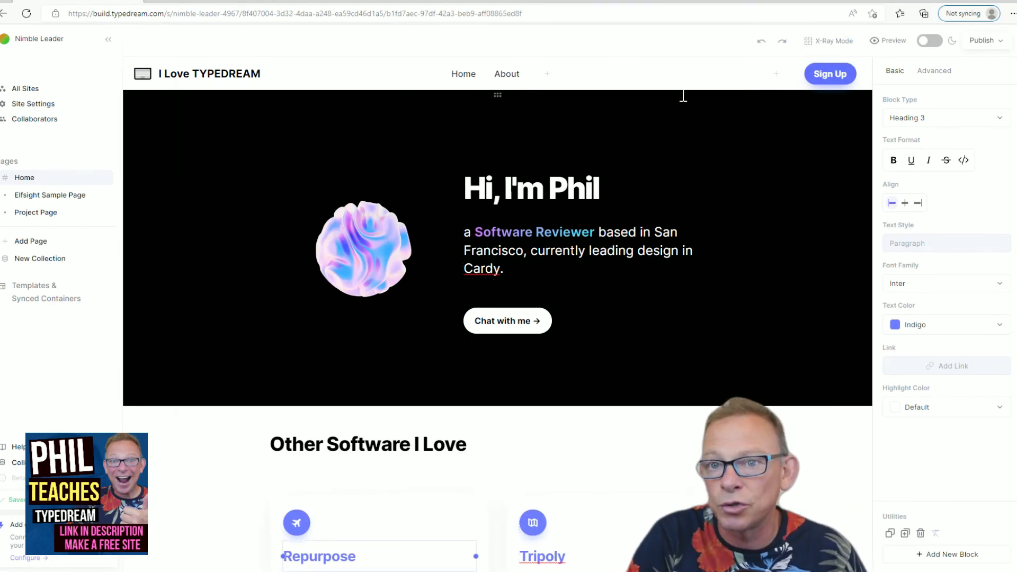
Undo the recent card and section heading edits, redoing only enough to leave the section heading as "Other Software".
{"action": "left_click", "coordinate": [762, 45]}
{"action": "left_click", "coordinate": [762, 45]}
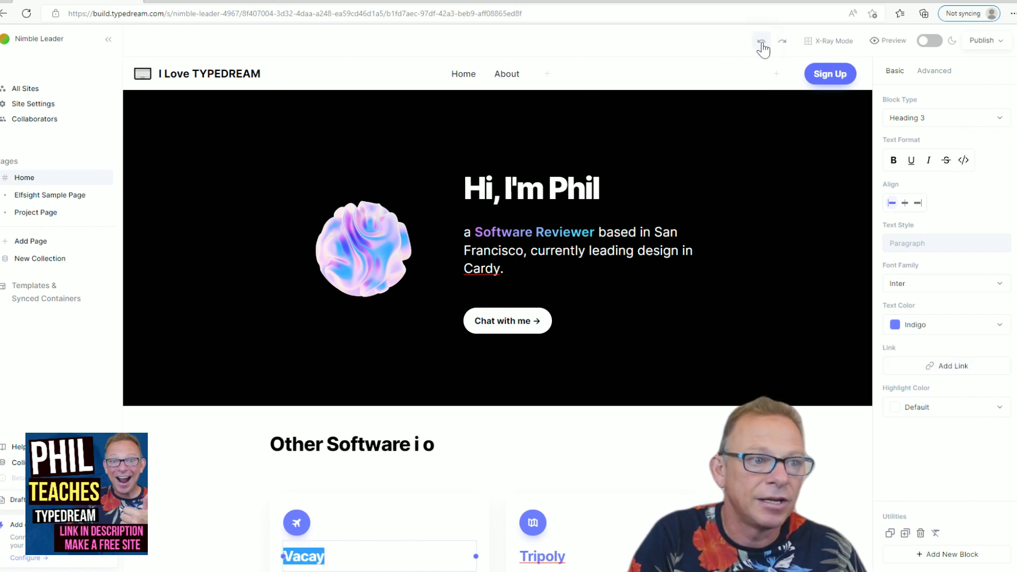
{"action": "left_click", "coordinate": [762, 45]}
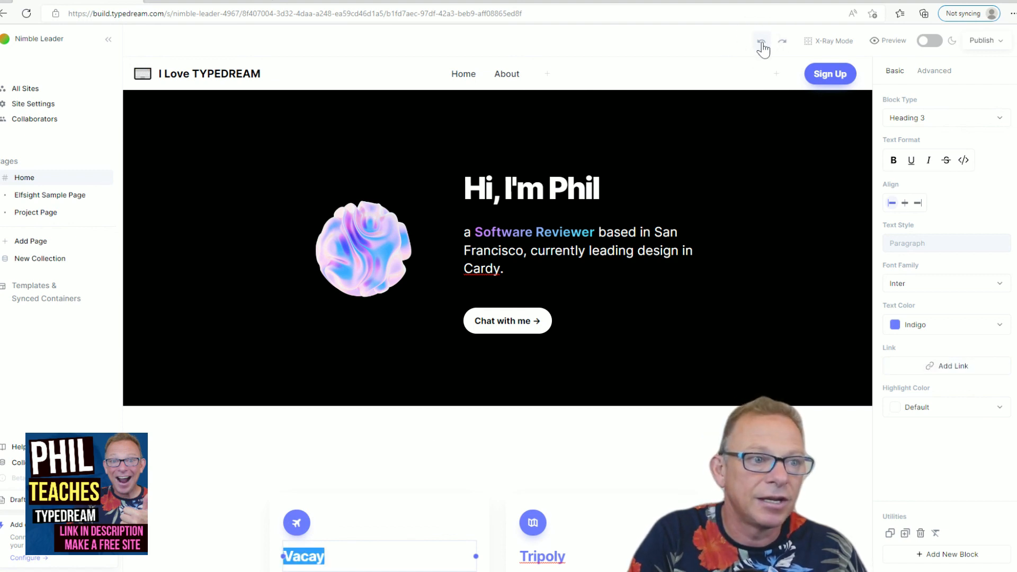
{"action": "left_click", "coordinate": [792, 45]}
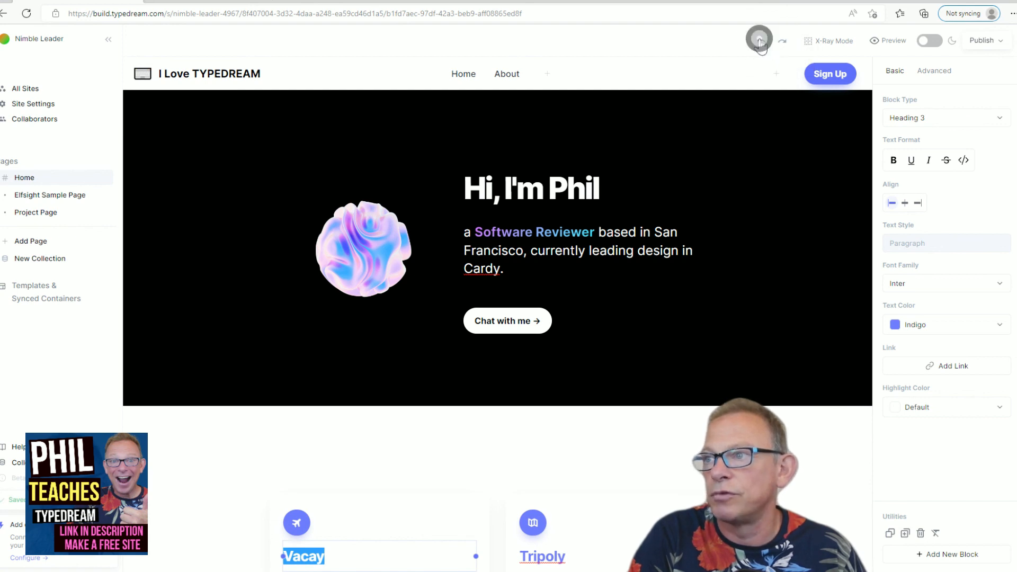
{"action": "left_click", "coordinate": [761, 45]}
{"action": "left_click", "coordinate": [780, 46]}
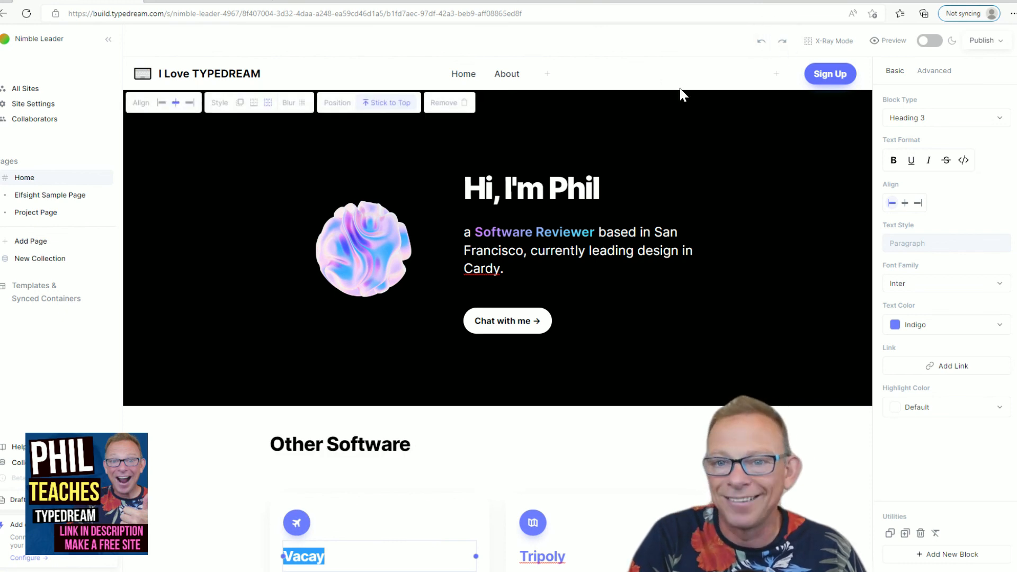
{"action": "scroll", "coordinate": [679, 88], "scroll_direction": "down", "scroll_amount": 5}
{"action": "scroll", "coordinate": [643, 281], "scroll_direction": "up", "scroll_amount": 5}
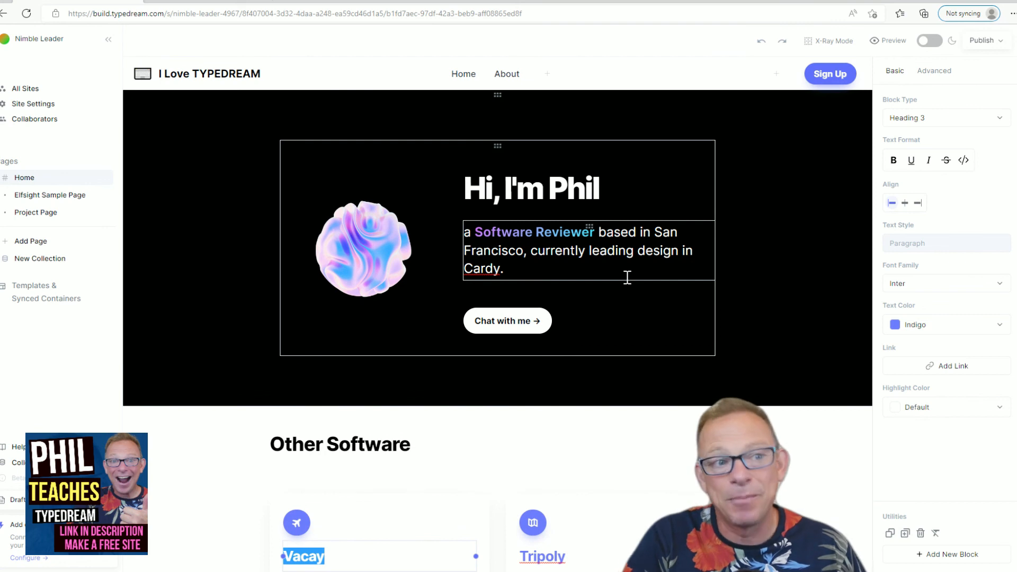